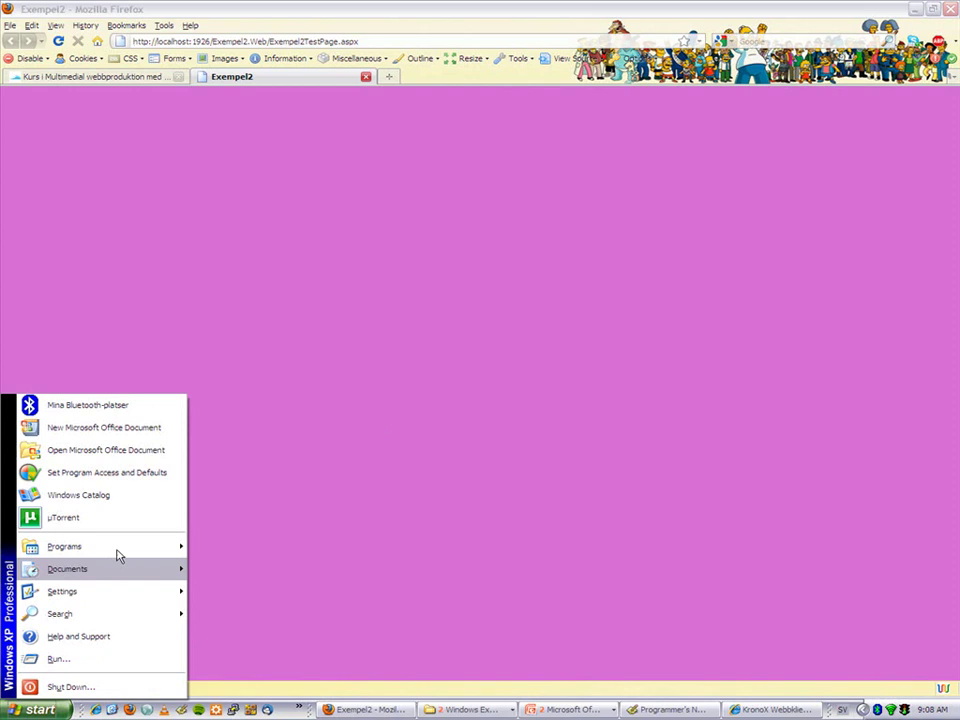
# - Launch Microsoft Expression Blend 2 from the installed Microsoft Expression programs
pyautogui.moveTo(145, 553)
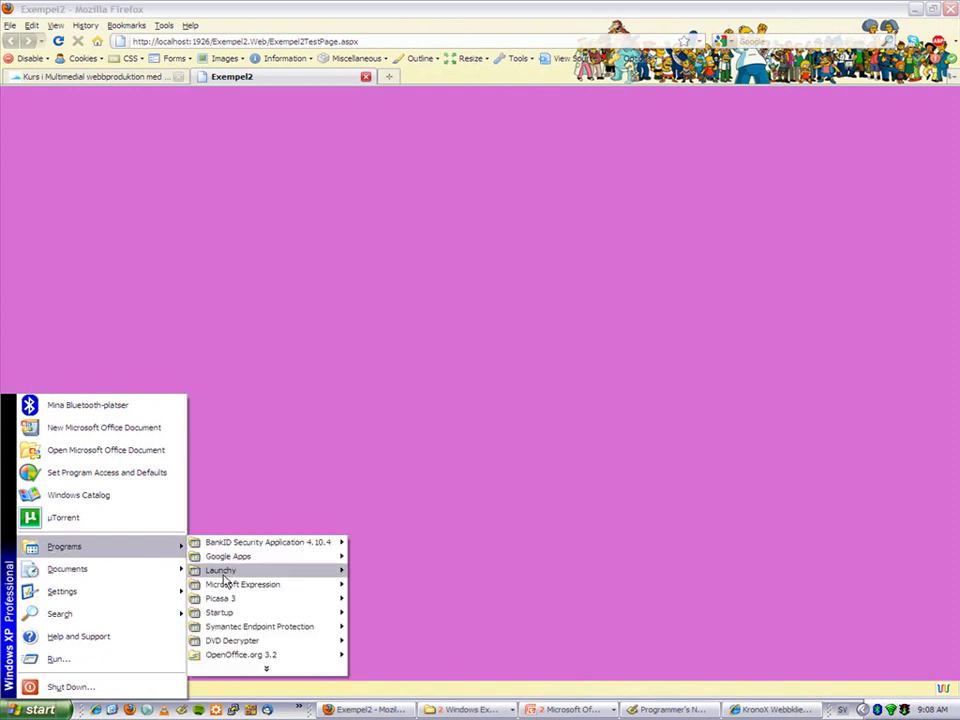
pyautogui.moveTo(264, 583)
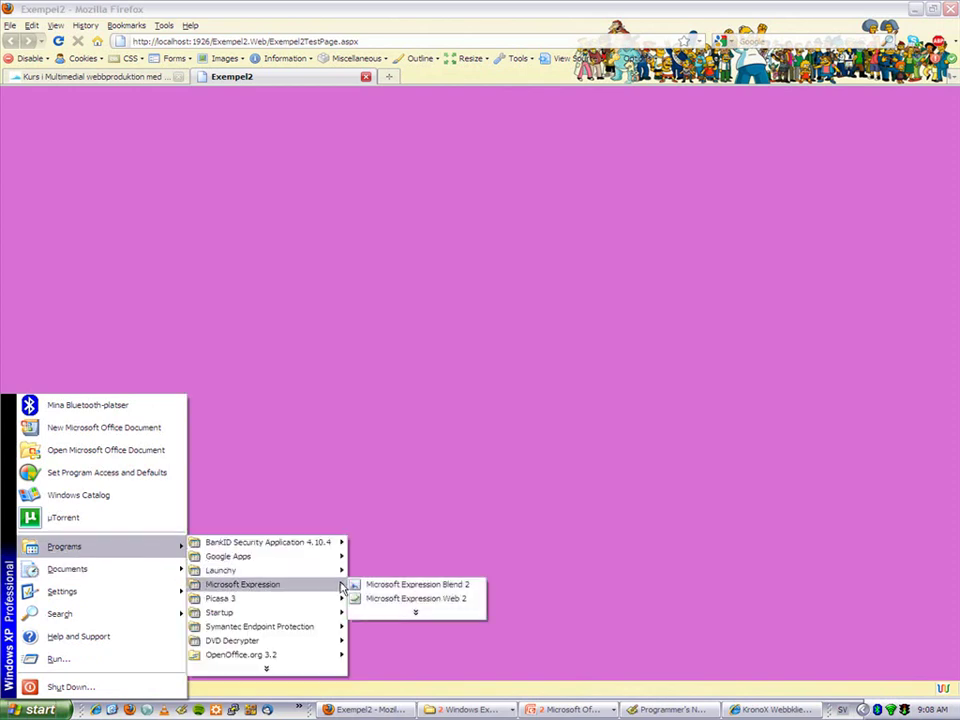
pyautogui.click(392, 585)
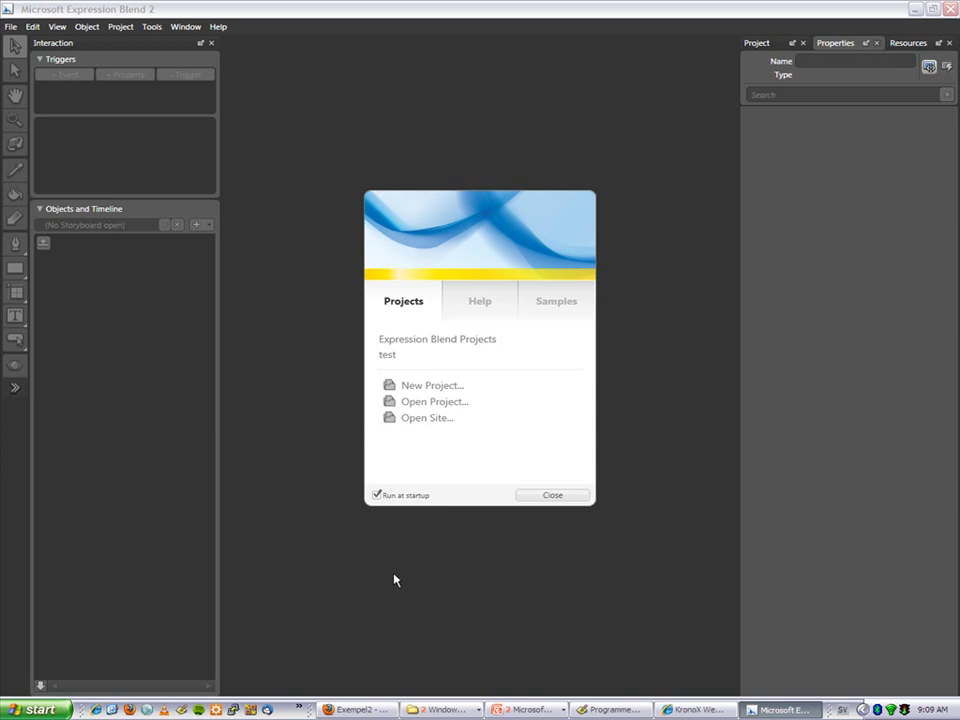
# - Create a new Silverlight 1 Site project named Exempel1 in the default location
pyautogui.click(447, 387)
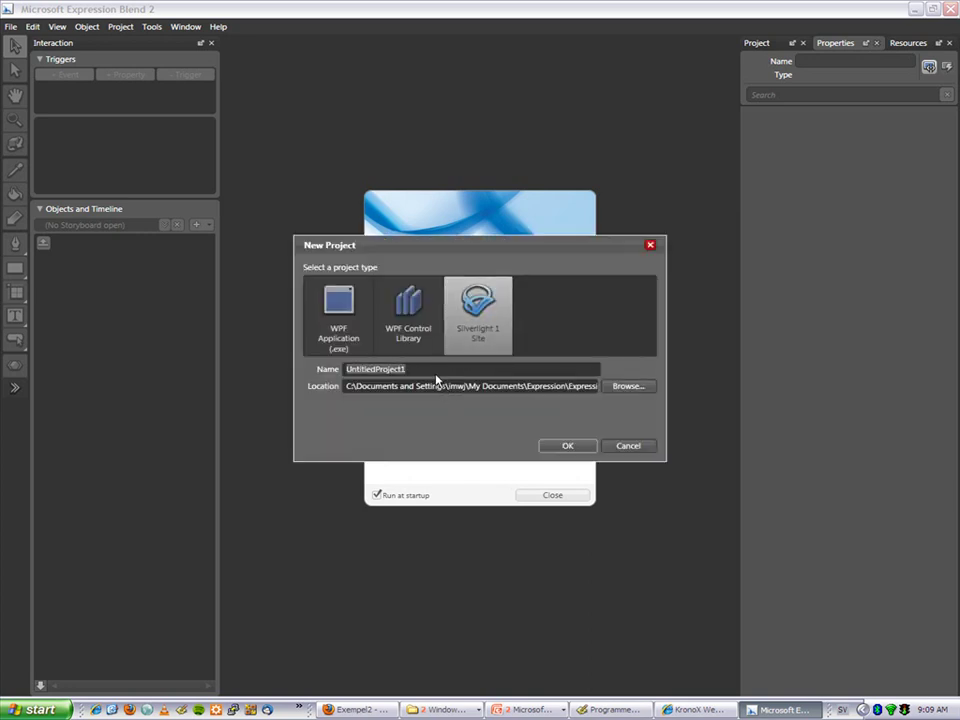
pyautogui.write('Exempel')
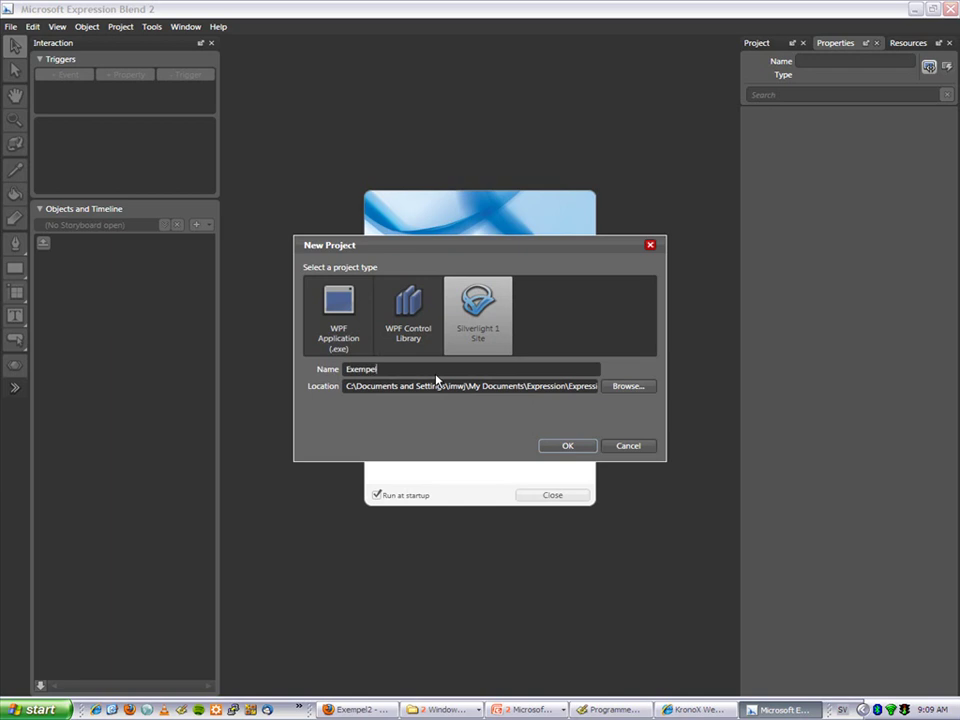
pyautogui.write('1')
pyautogui.click(568, 451)
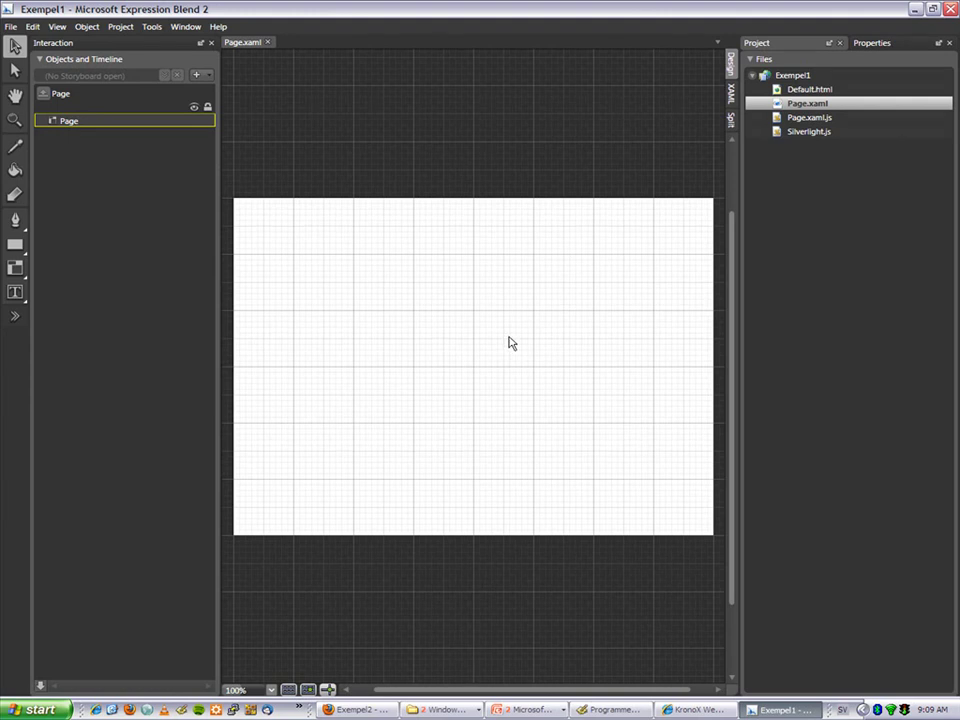
# - Select the Page canvas and set its background to the solid magenta colour #FFCF26DF
pyautogui.click(872, 44)
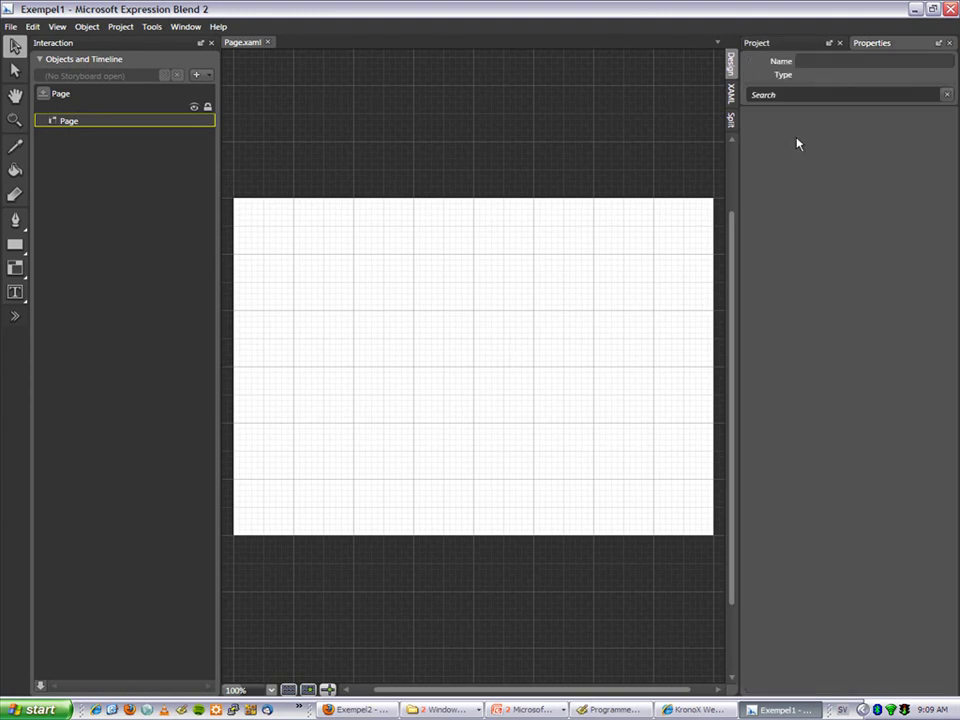
pyautogui.click(589, 329)
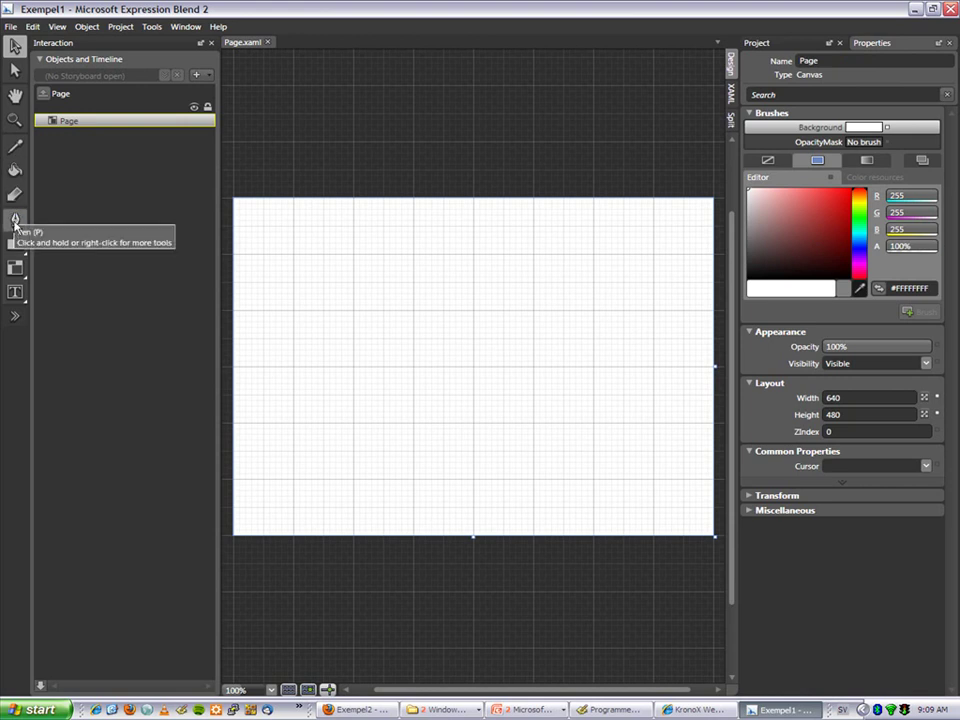
pyautogui.click(15, 222)
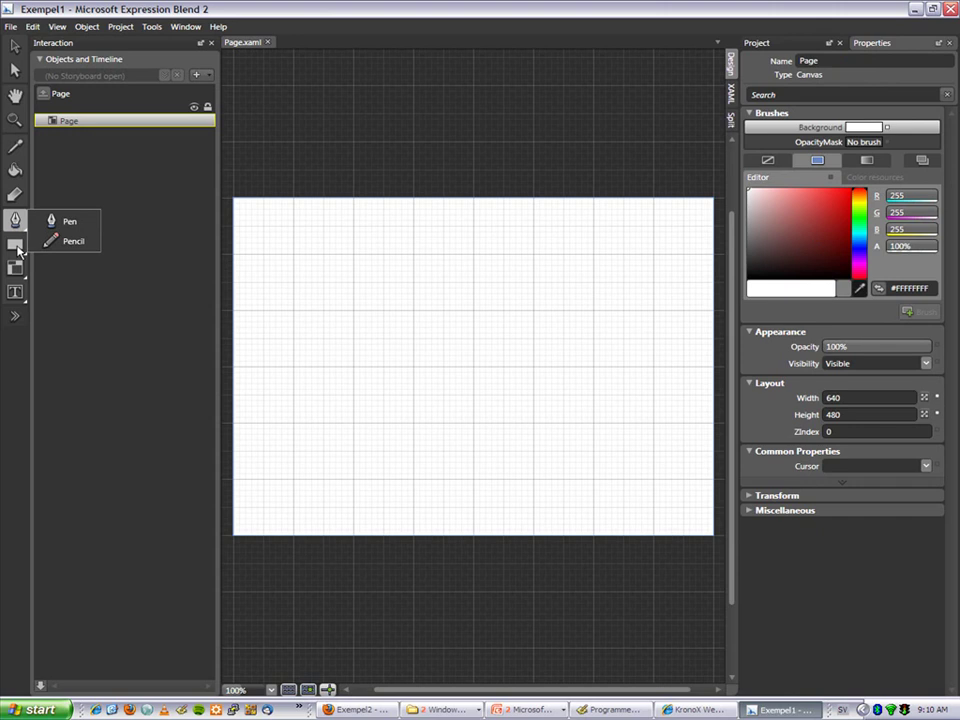
pyautogui.click(17, 248)
pyautogui.click(17, 248)
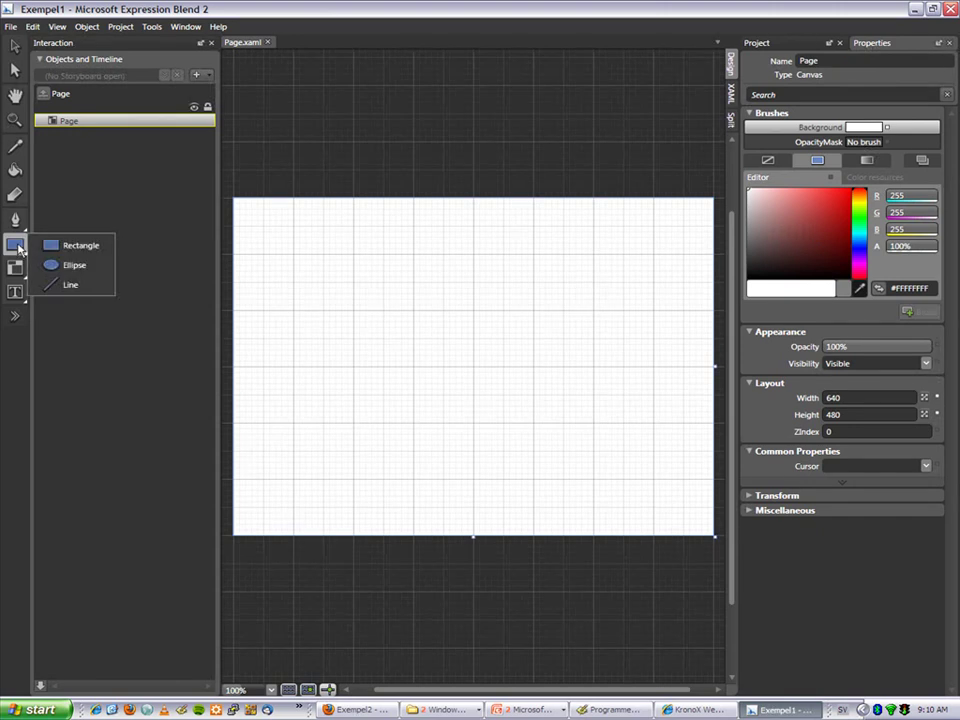
pyautogui.click(421, 16)
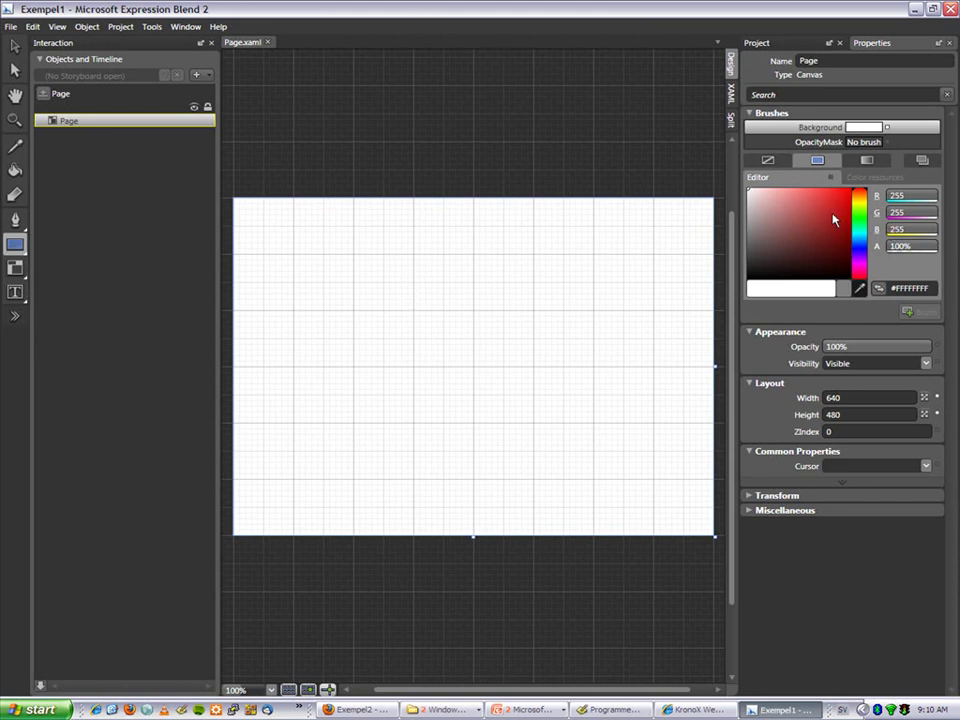
pyautogui.click(866, 264)
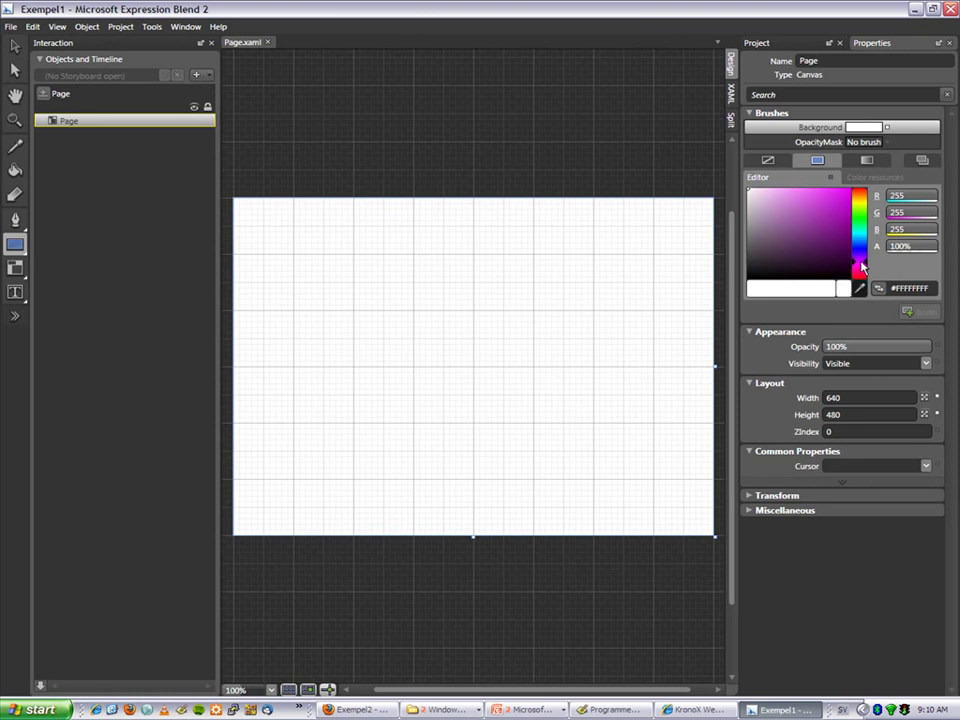
pyautogui.click(834, 200)
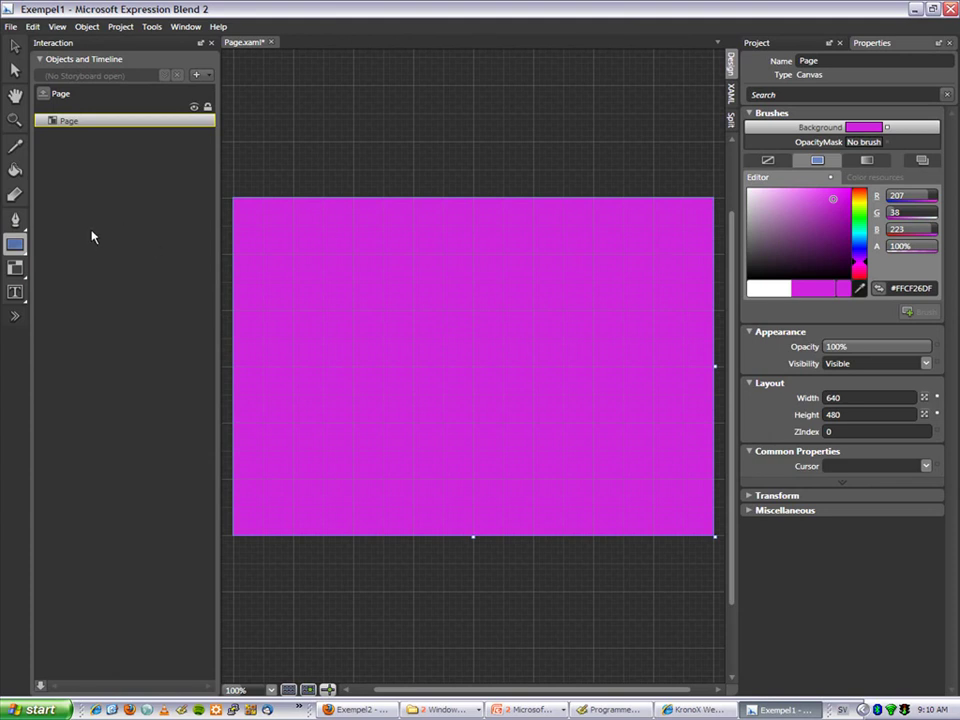
# - Draw a rectangle about 152 by 72 in the canvas's upper-left area, at about left 80 and top 56
pyautogui.click(20, 268)
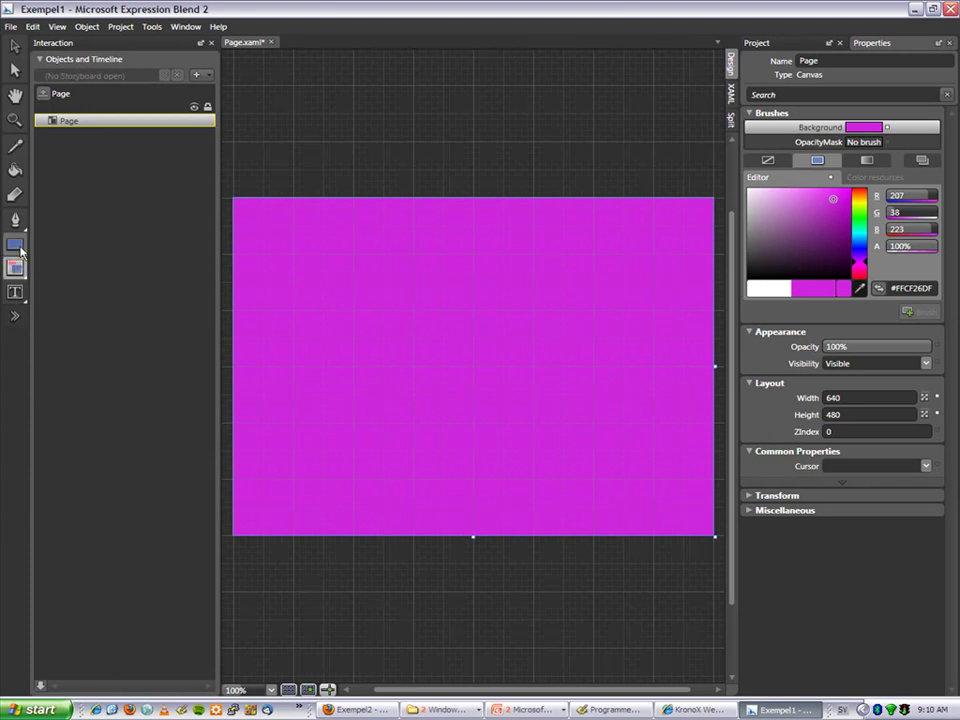
pyautogui.rightClick(17, 248)
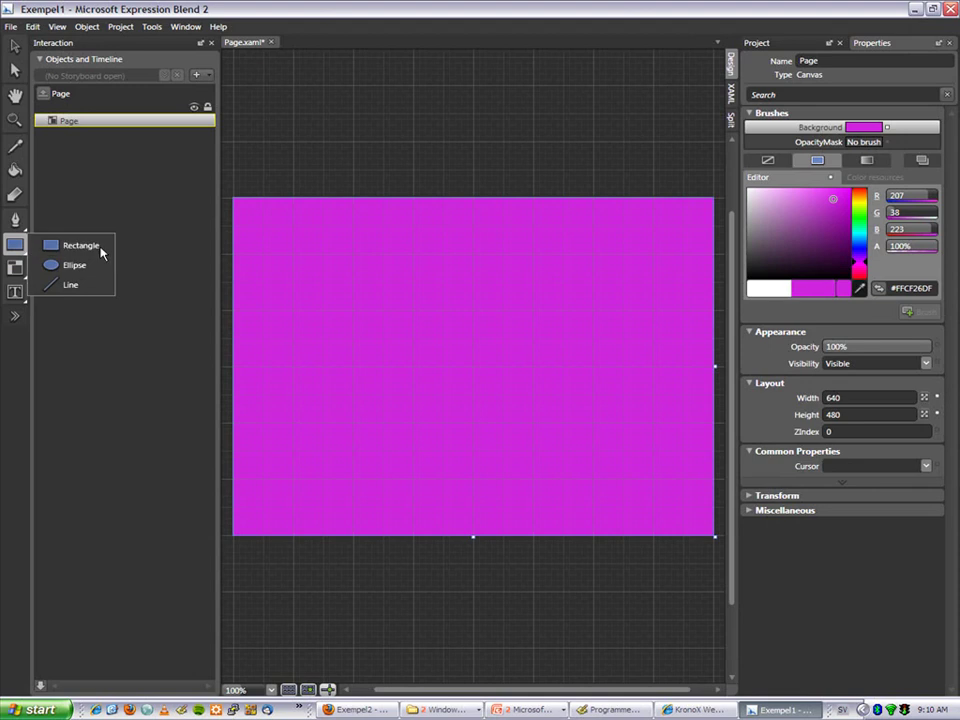
pyautogui.click(101, 253)
pyautogui.moveTo(293, 237); pyautogui.dragTo(405, 294)
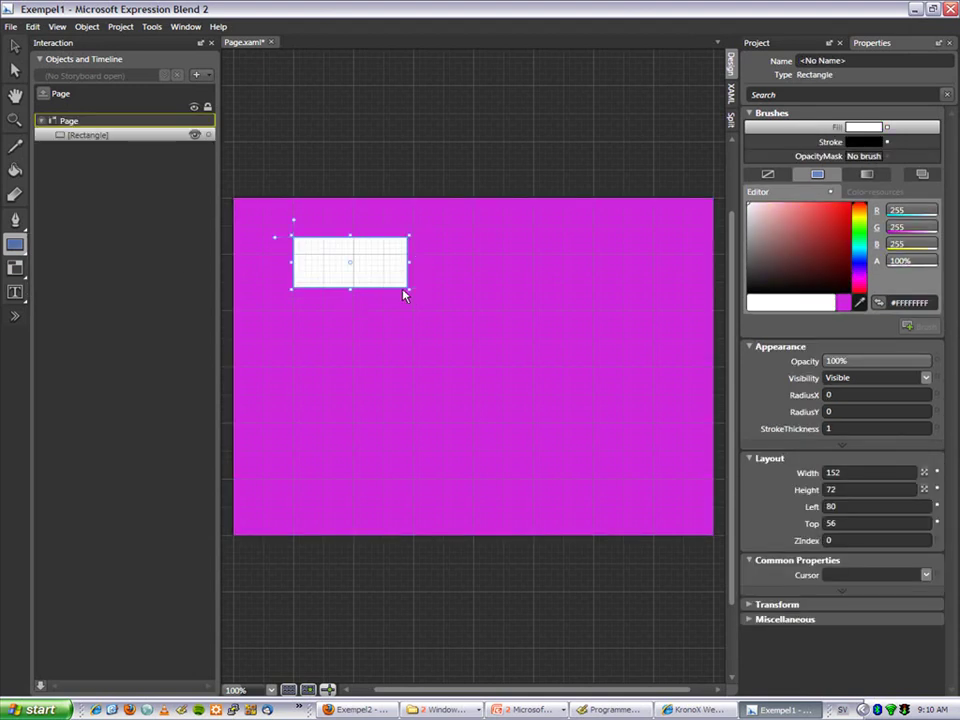
# - Draw an ellipse about 152 by 80 in the right half of the canvas, at about left 368 and top 128
pyautogui.rightClick(15, 245)
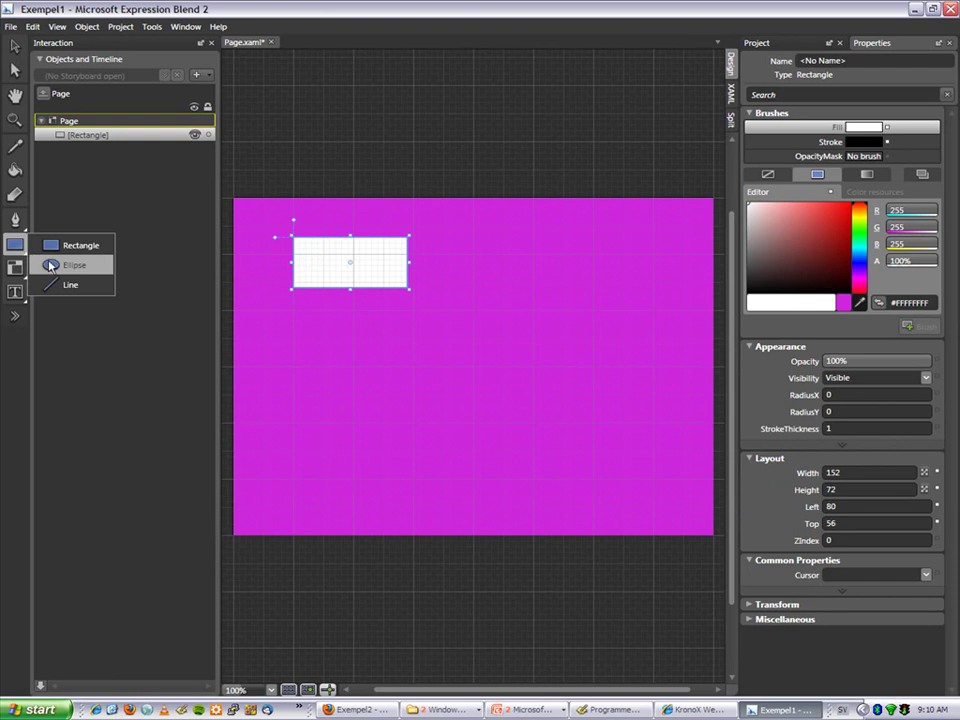
pyautogui.click(49, 265)
pyautogui.moveTo(510, 290); pyautogui.dragTo(625, 345)
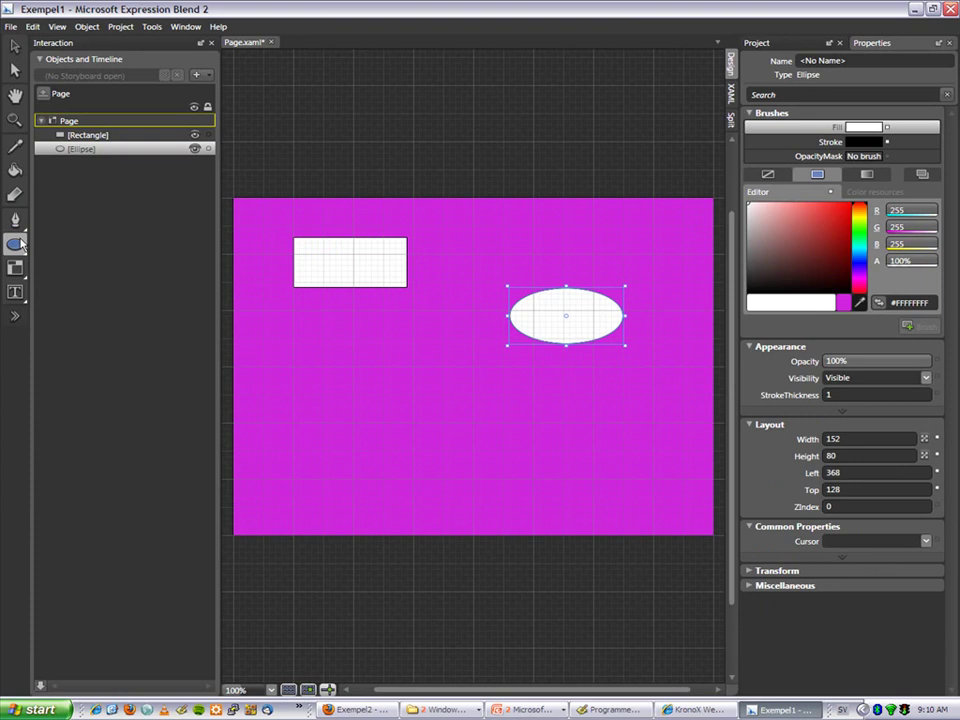
# - Add a text block about 168 by 80 below the rectangle containing "Hello World!!"
pyautogui.click(16, 291)
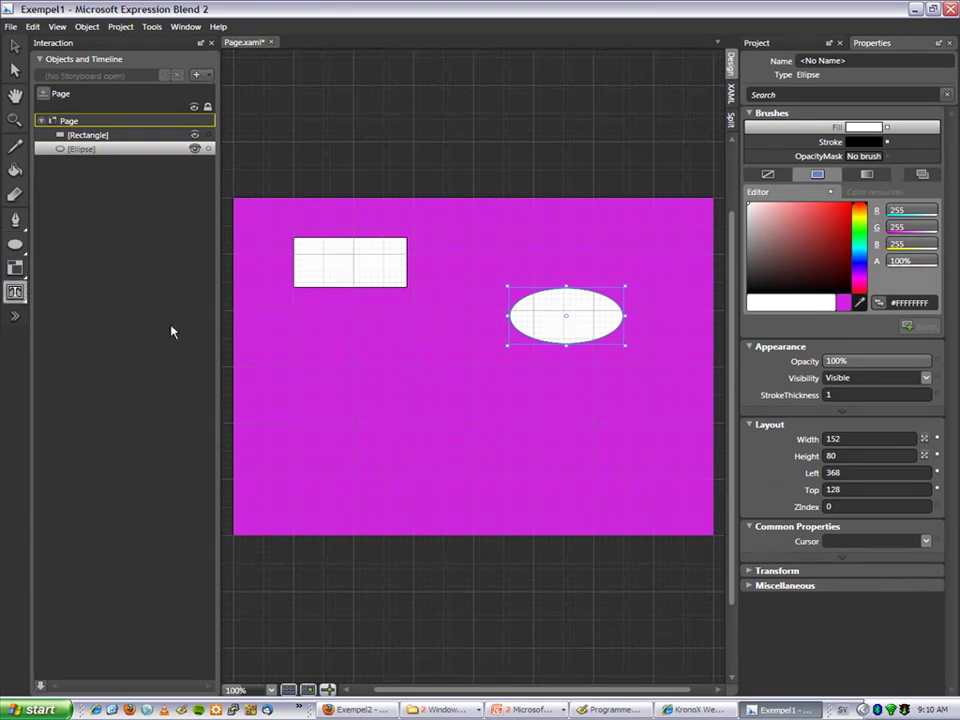
pyautogui.moveTo(270, 345); pyautogui.dragTo(395, 399)
pyautogui.write('He')
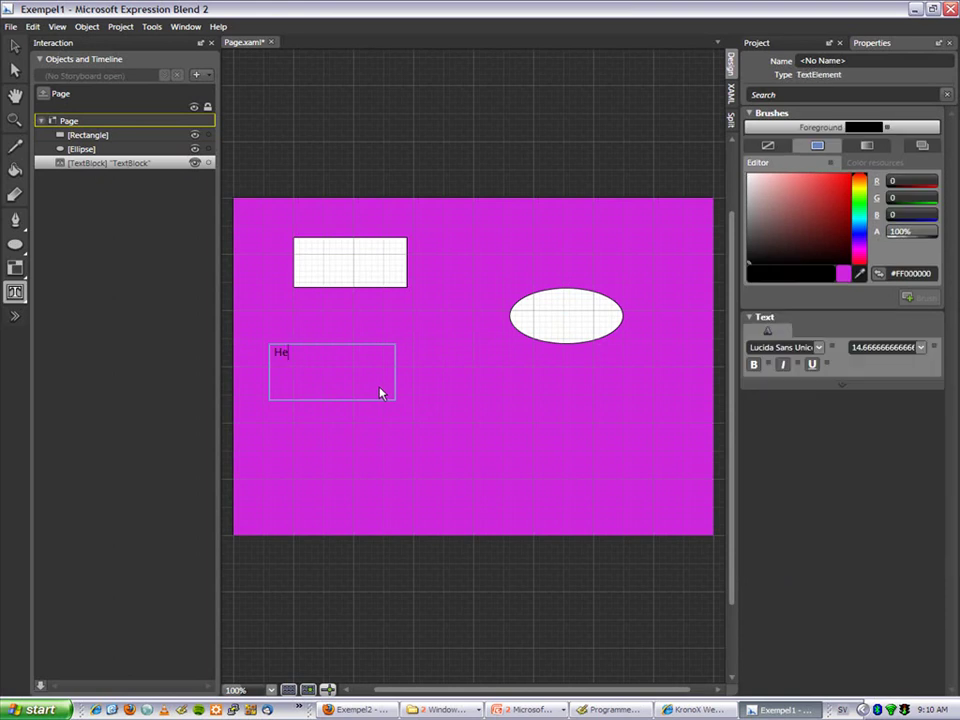
pyautogui.write('llo World!!')
# - Format the words "Hello World" in the text block in Comic Sans MS at size 48
pyautogui.moveTo(336, 362); pyautogui.dragTo(272, 353)
pyautogui.click(820, 348)
pyautogui.click(810, 385)
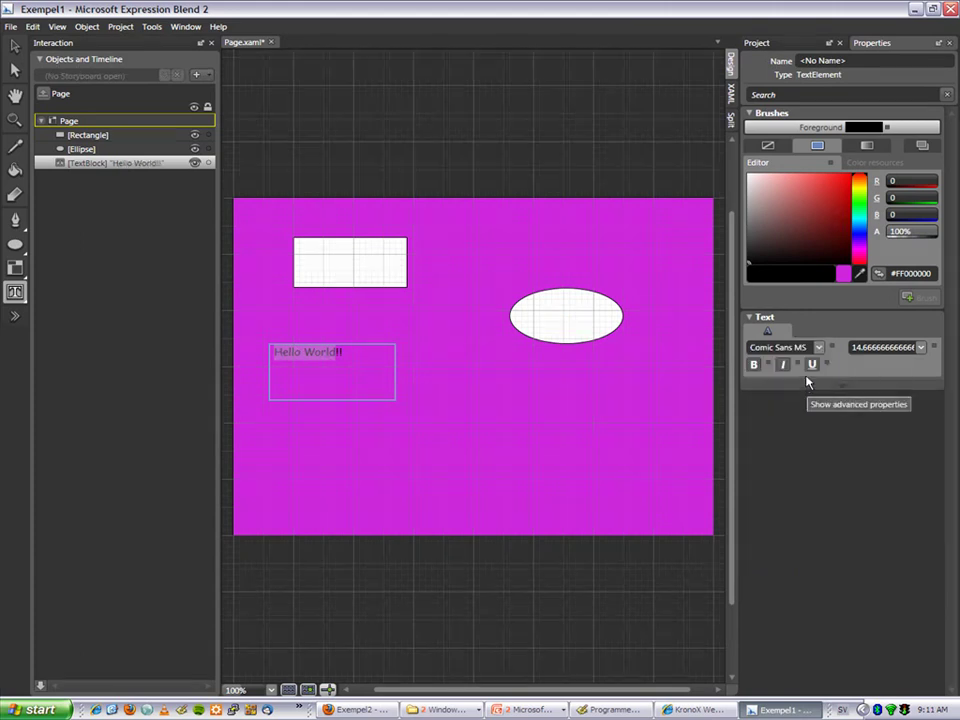
pyautogui.click(919, 347)
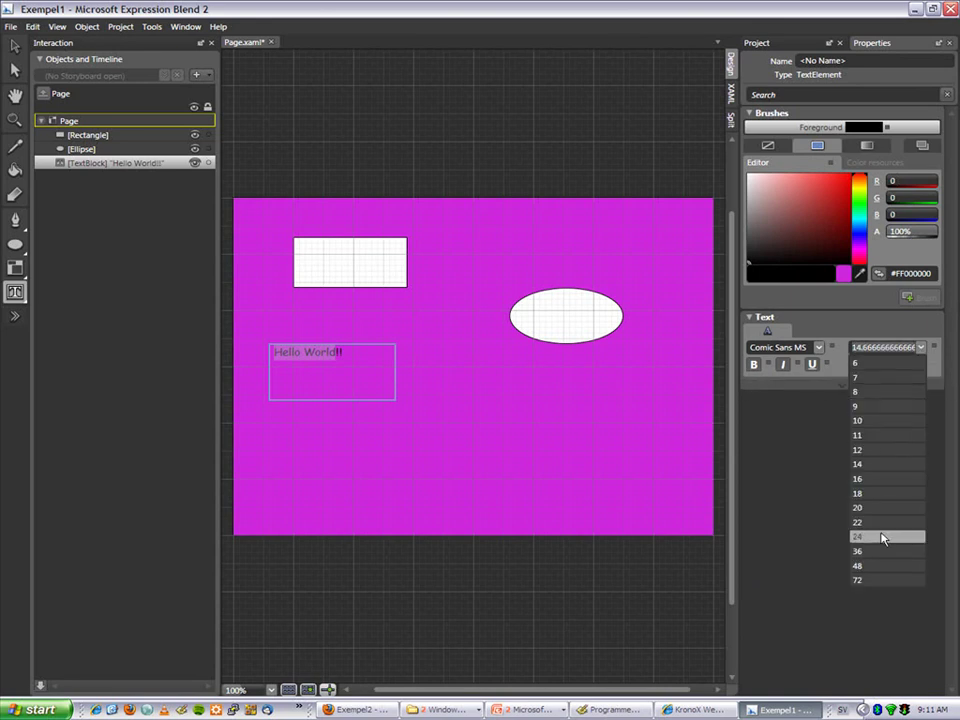
pyautogui.click(882, 565)
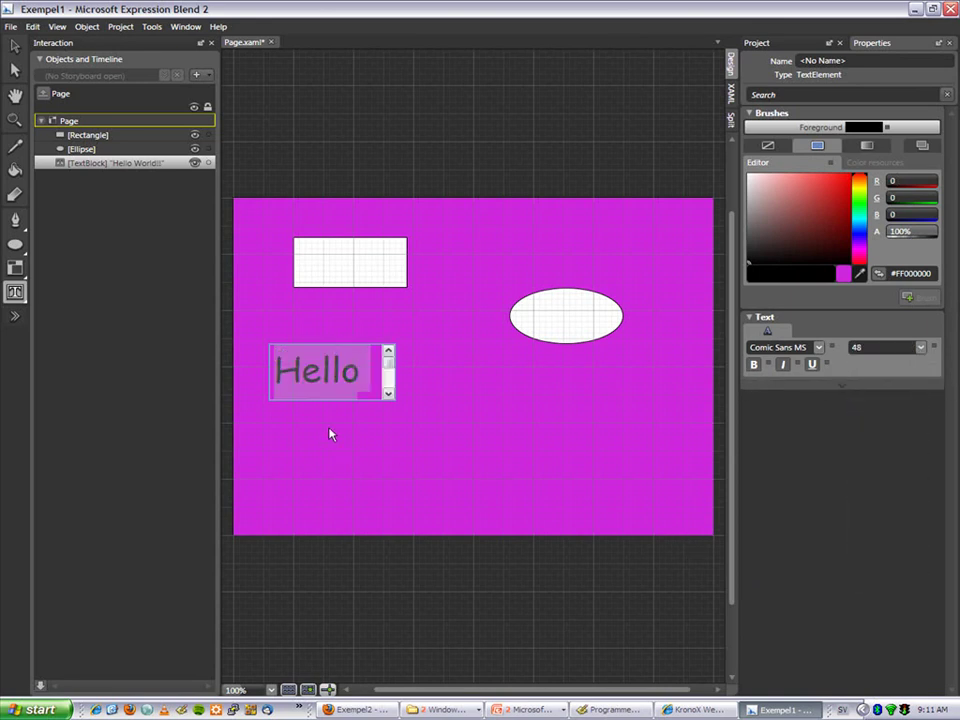
# - Move the text block horizontally to left 64 and enlarge it to about 304 by 152 to fit its text
pyautogui.write('Worl')
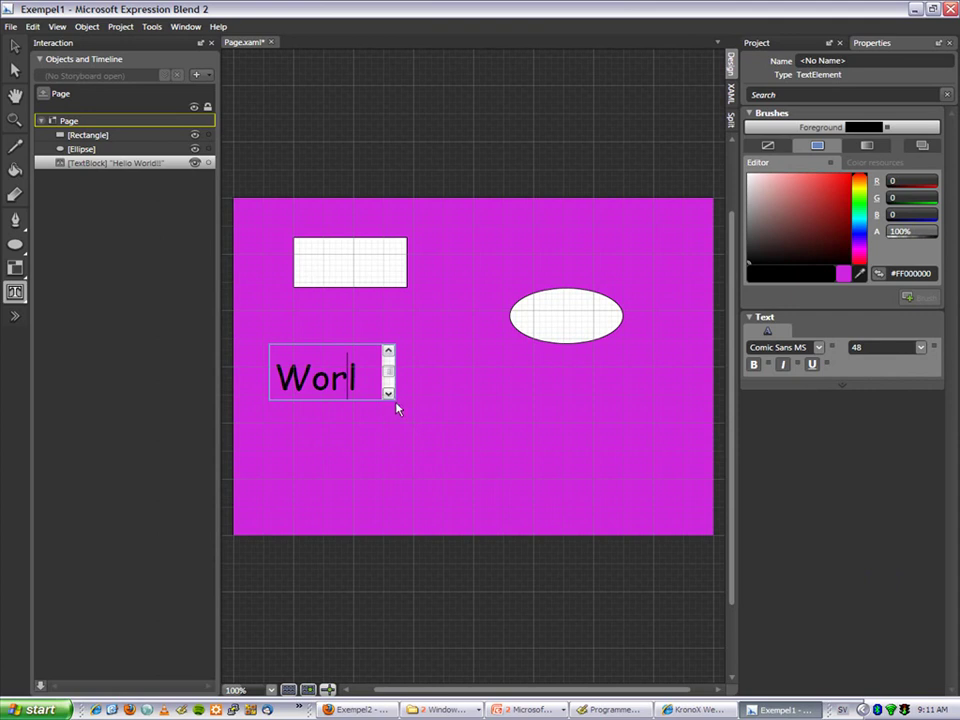
pyautogui.click(14, 70)
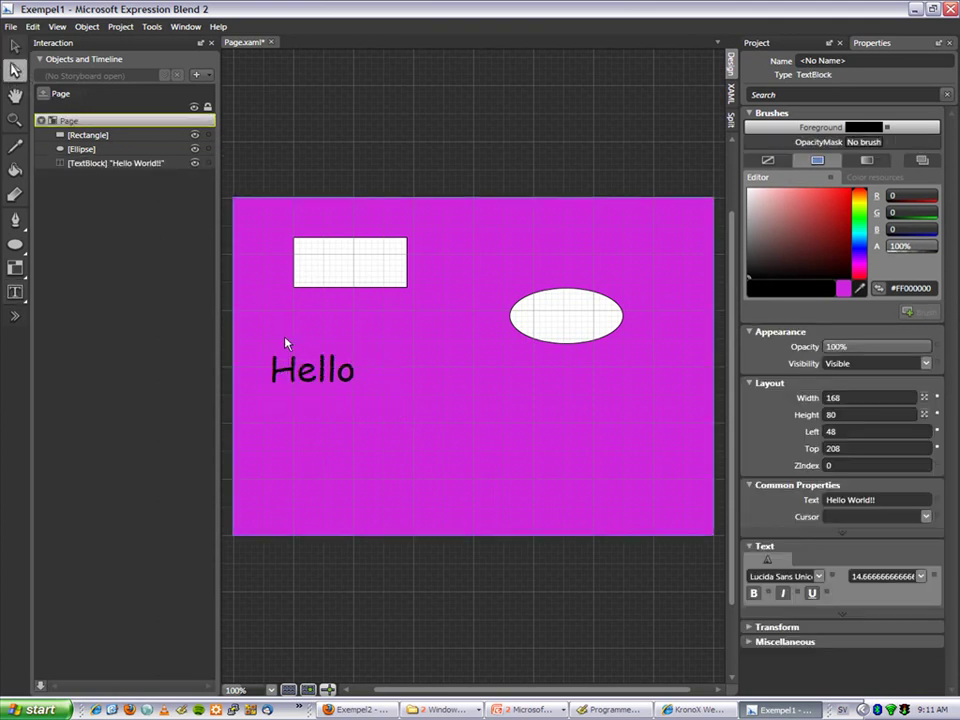
pyautogui.click(287, 340)
pyautogui.click(362, 394)
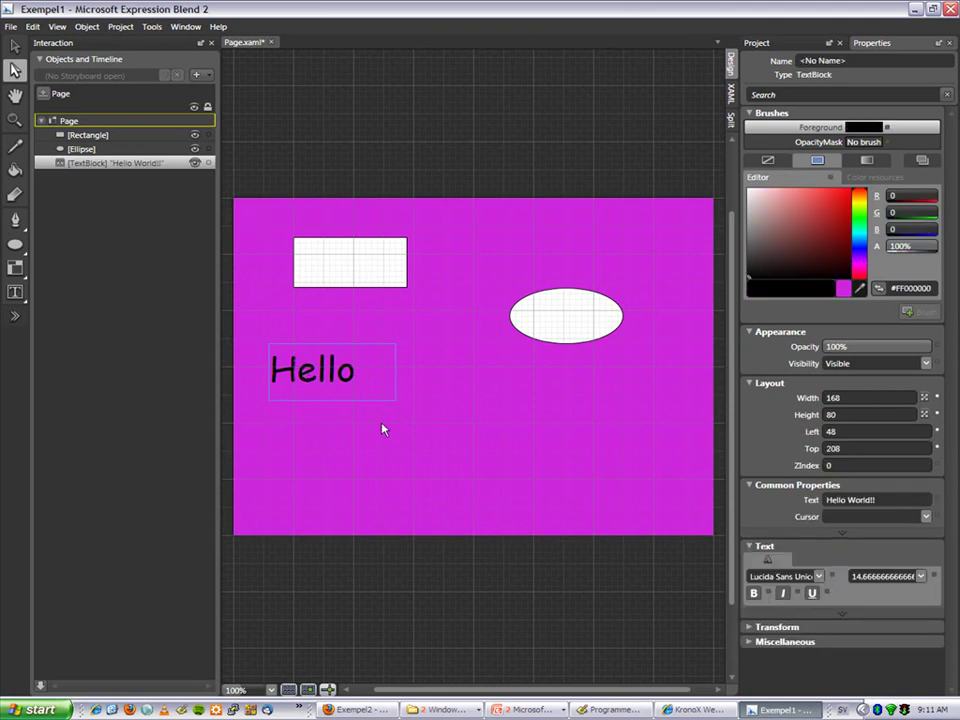
pyautogui.click(406, 396)
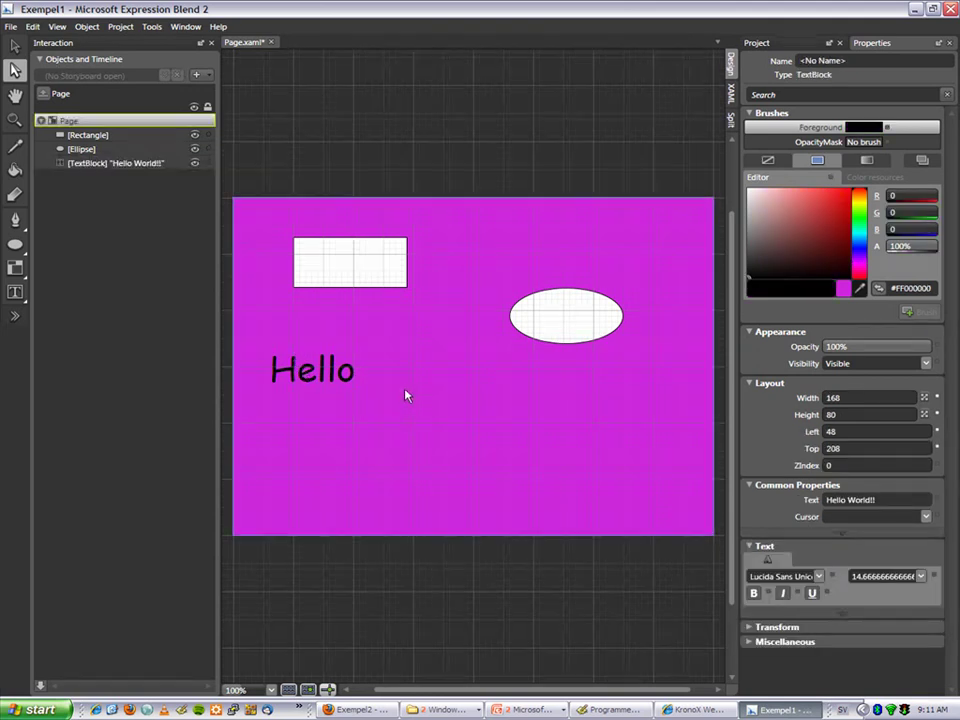
pyautogui.click(328, 370)
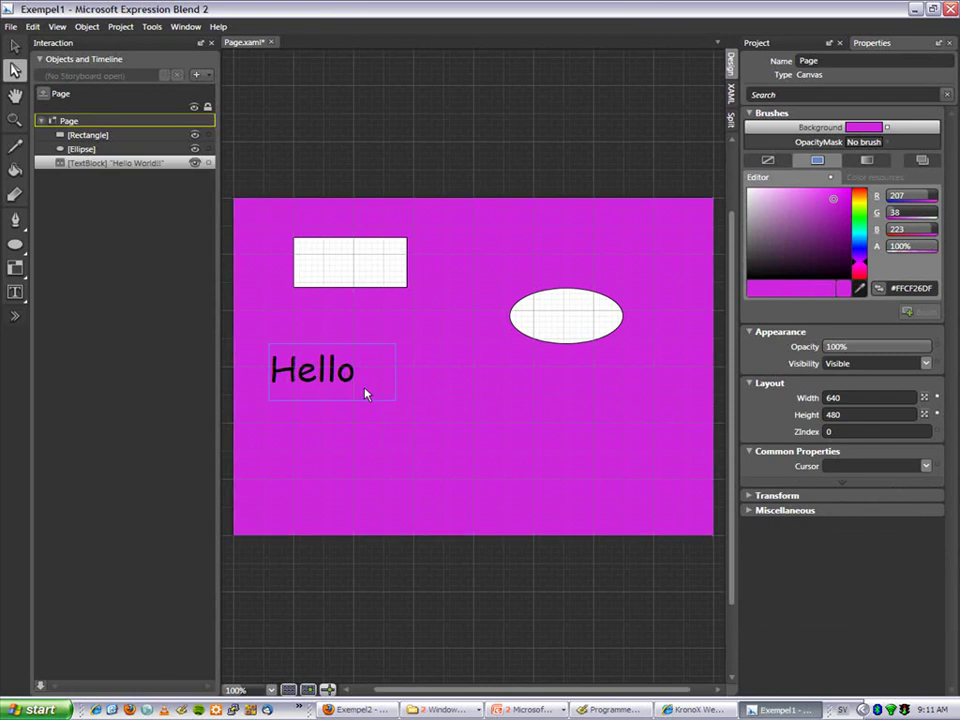
pyautogui.press('Right')
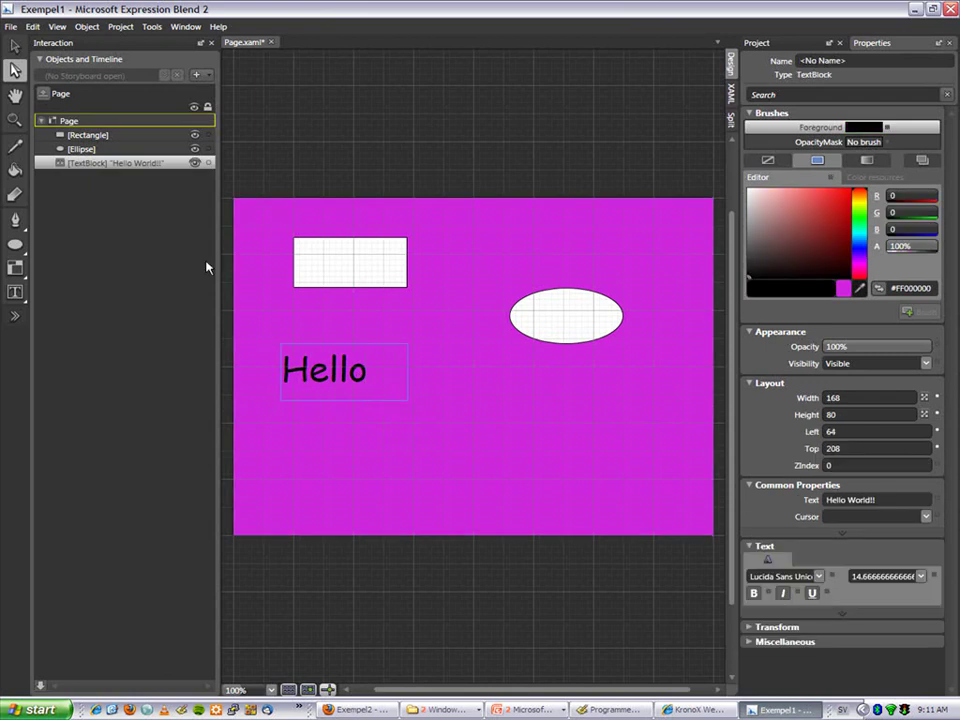
pyautogui.click(15, 47)
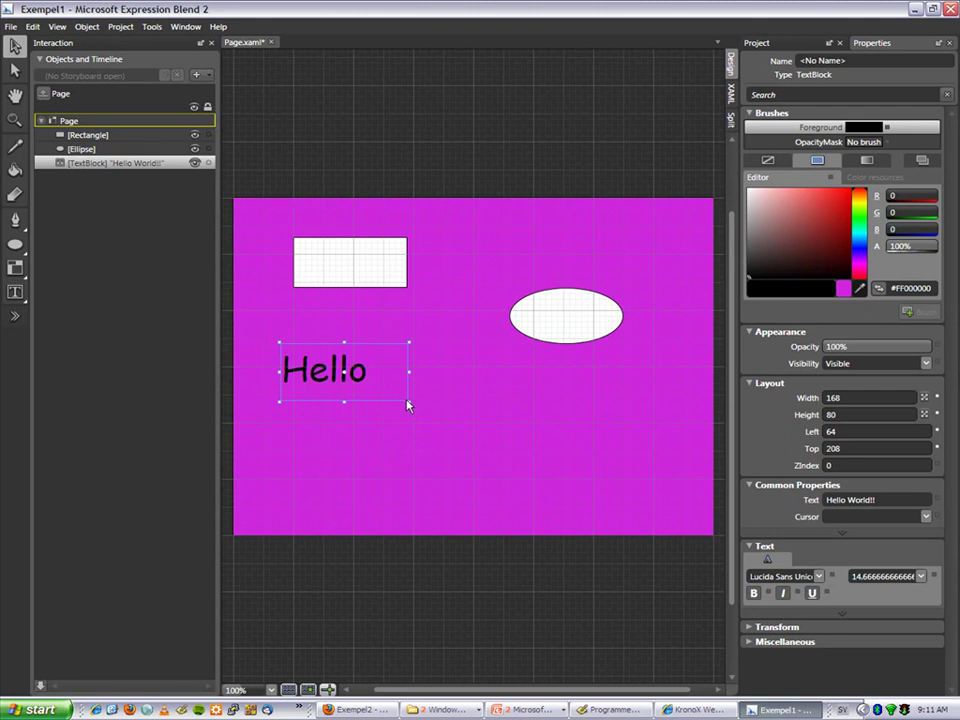
pyautogui.moveTo(407, 403); pyautogui.dragTo(512, 455)
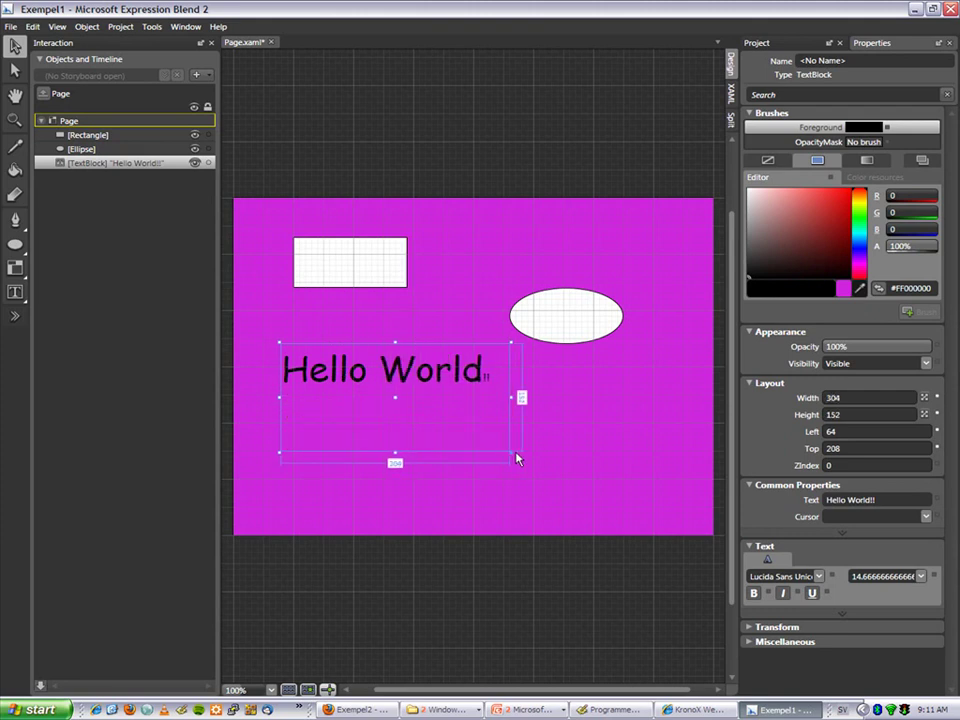
# - Fill the rectangle with the solid green colour #FF25B113
pyautogui.click(405, 284)
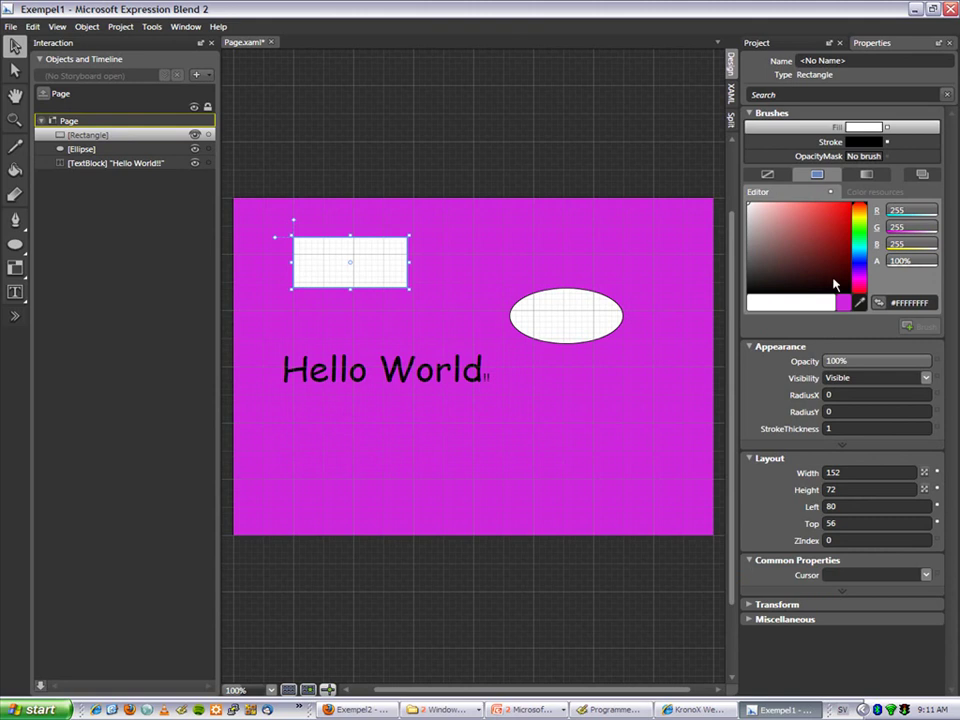
pyautogui.click(862, 235)
pyautogui.click(839, 230)
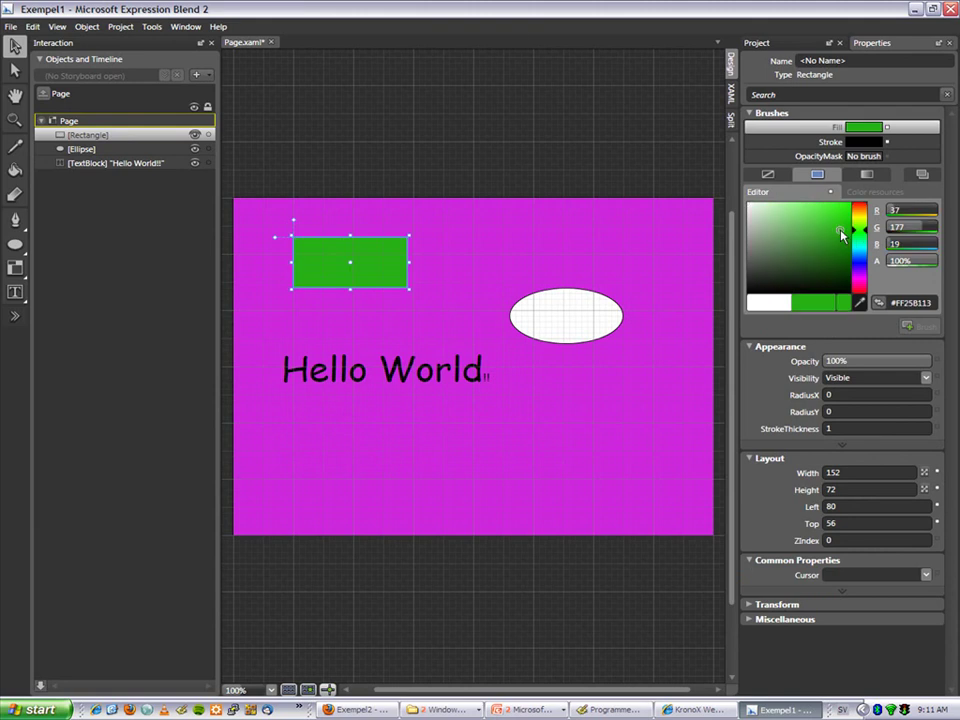
# - Fill the ellipse with the solid yellow colour #FFCABC1C
pyautogui.click(533, 320)
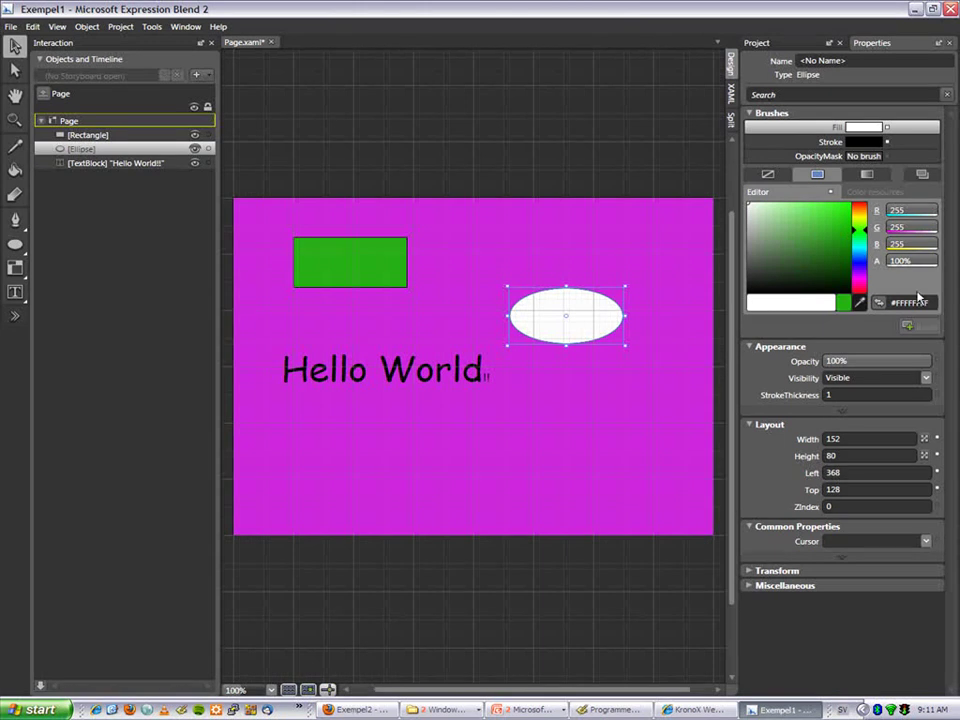
pyautogui.click(649, 277)
pyautogui.click(604, 317)
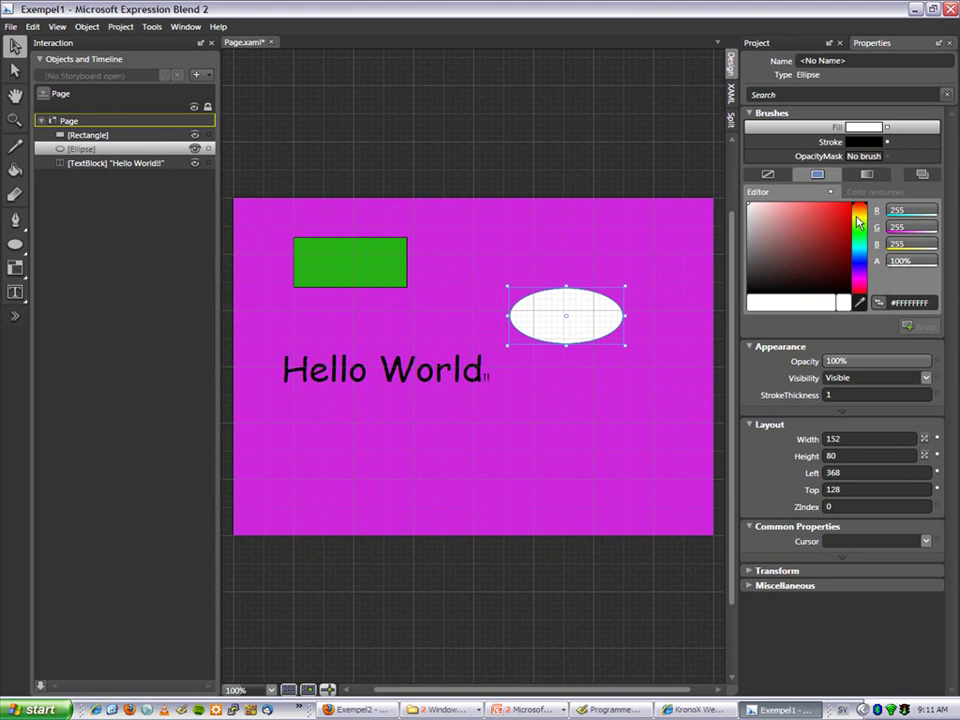
pyautogui.click(857, 222)
pyautogui.click(836, 220)
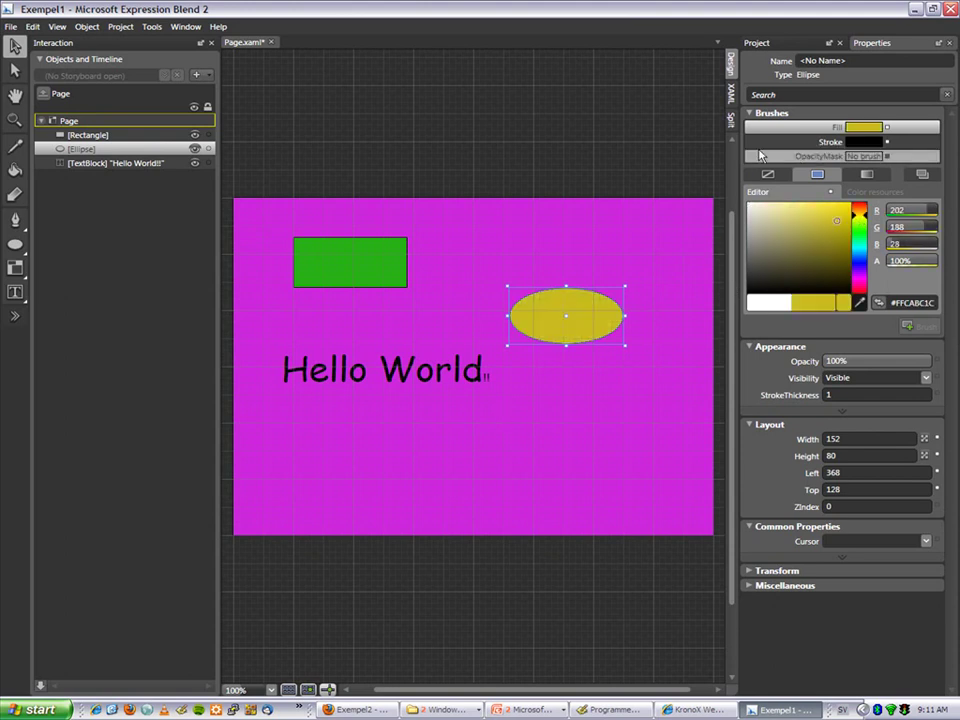
# - Search the ellipse's properties for "brush" and for "text", and clear the search
pyautogui.click(787, 93)
pyautogui.write('brush')
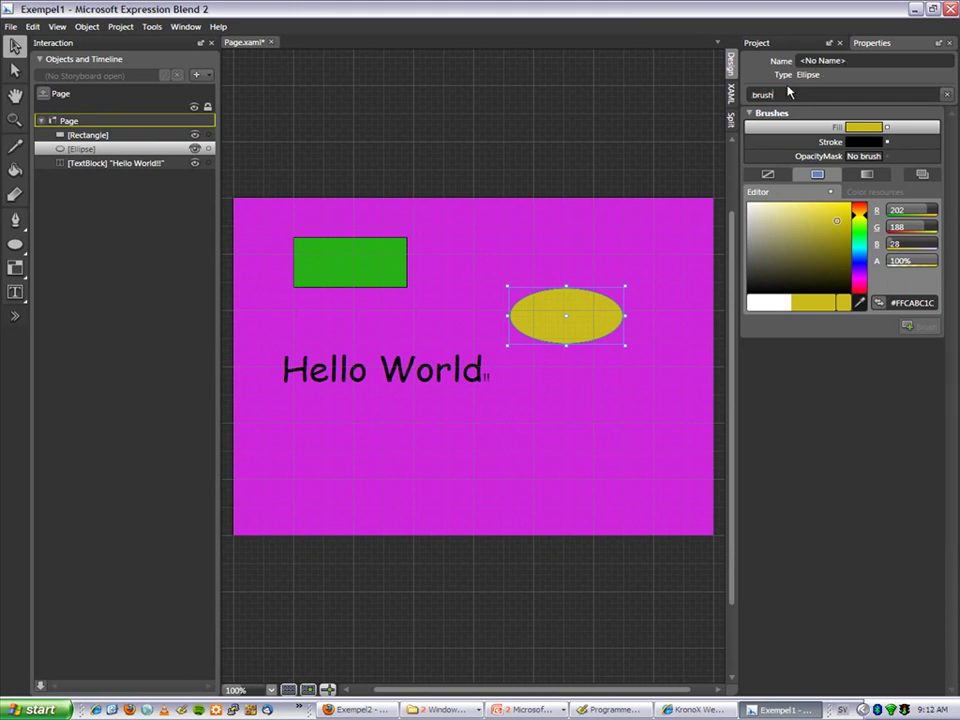
pyautogui.press('BackSpace')
pyautogui.press('BackSpace')
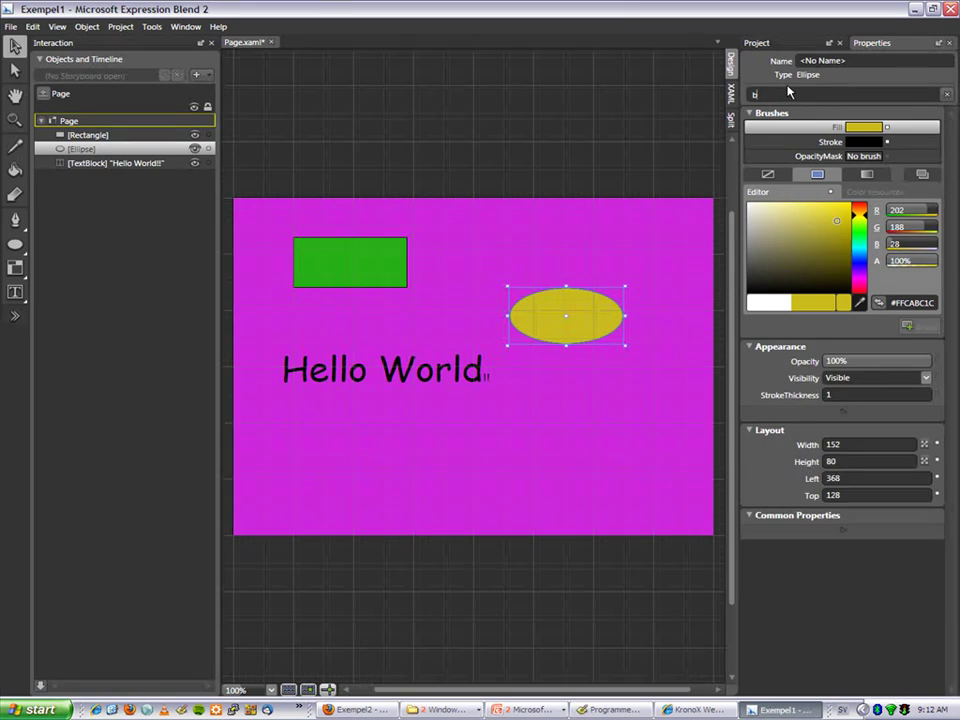
pyautogui.write('text')
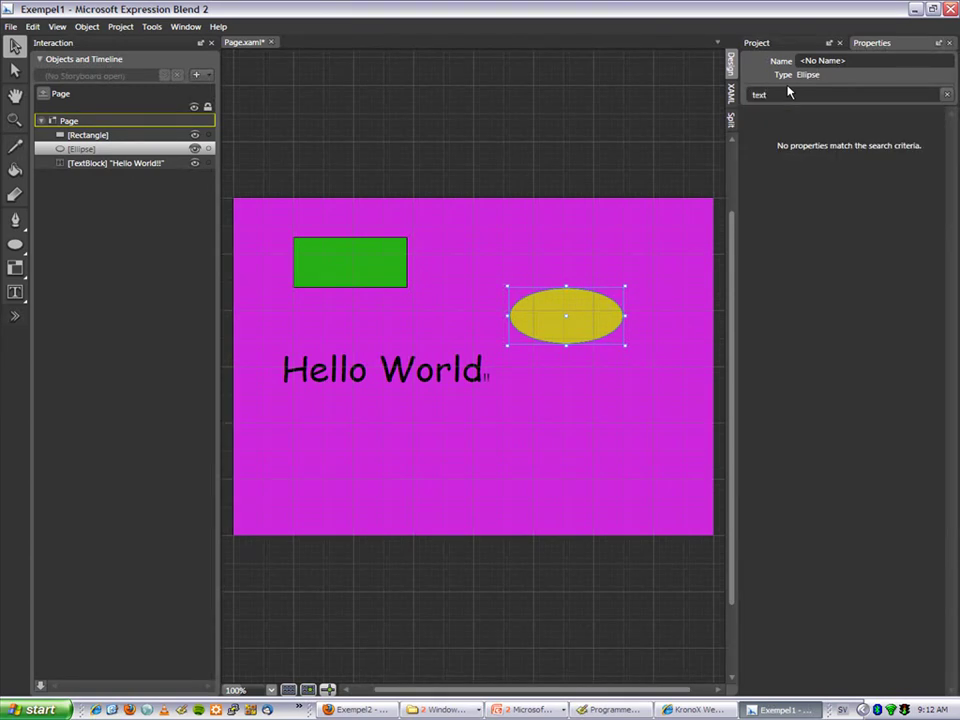
pyautogui.press('BackSpace')
pyautogui.press('BackSpace')
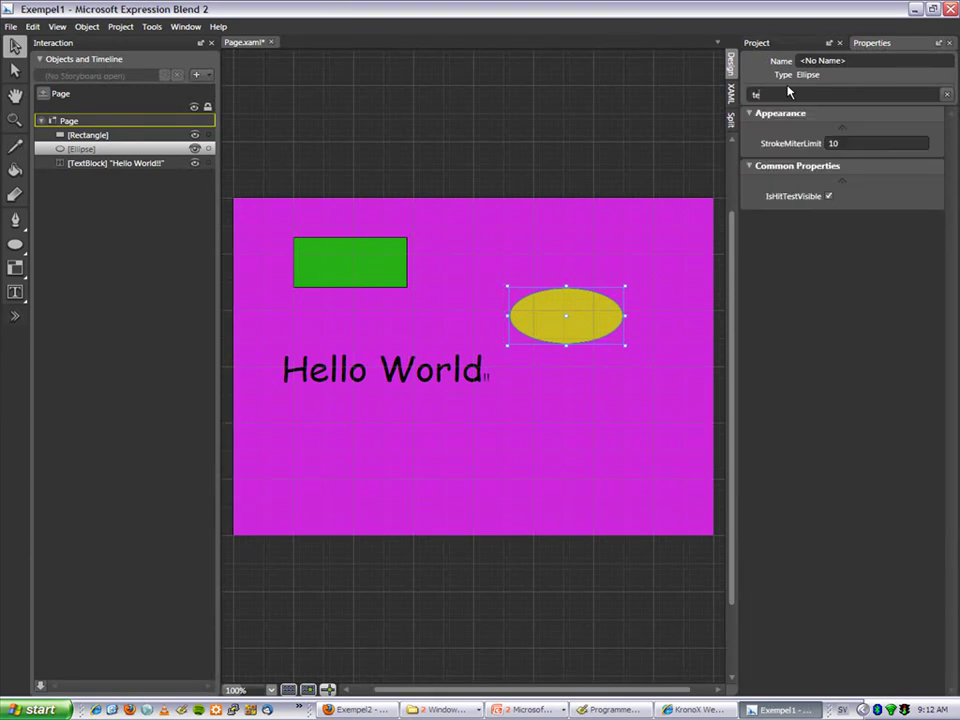
pyautogui.press('BackSpace')
pyautogui.press('BackSpace')
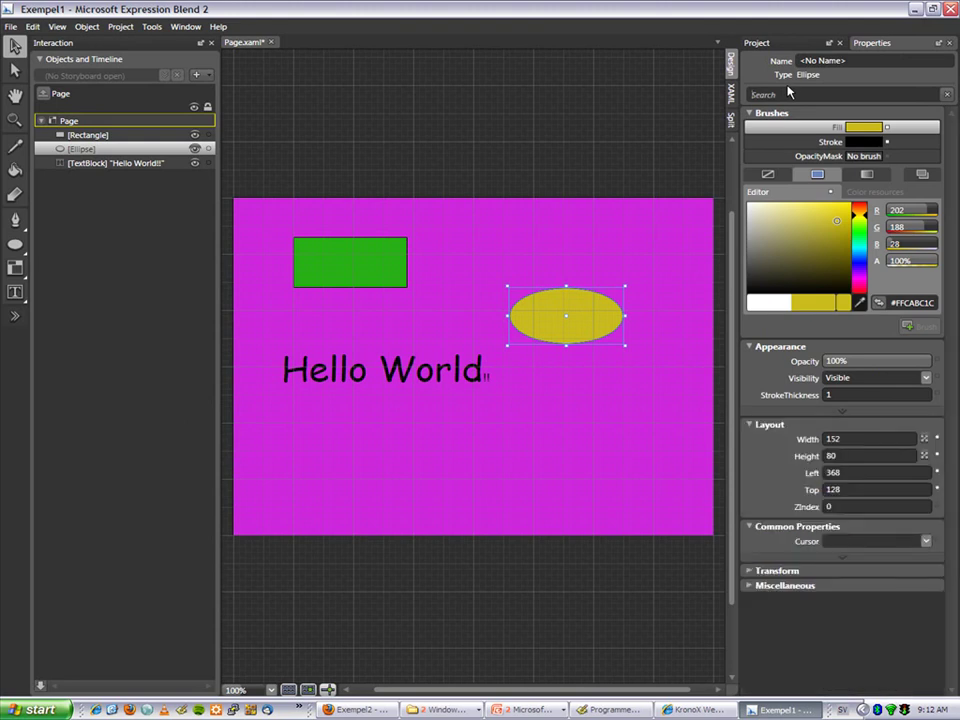
# - Search the ellipse's properties for "wie" and clear the search term
pyautogui.write('wie')
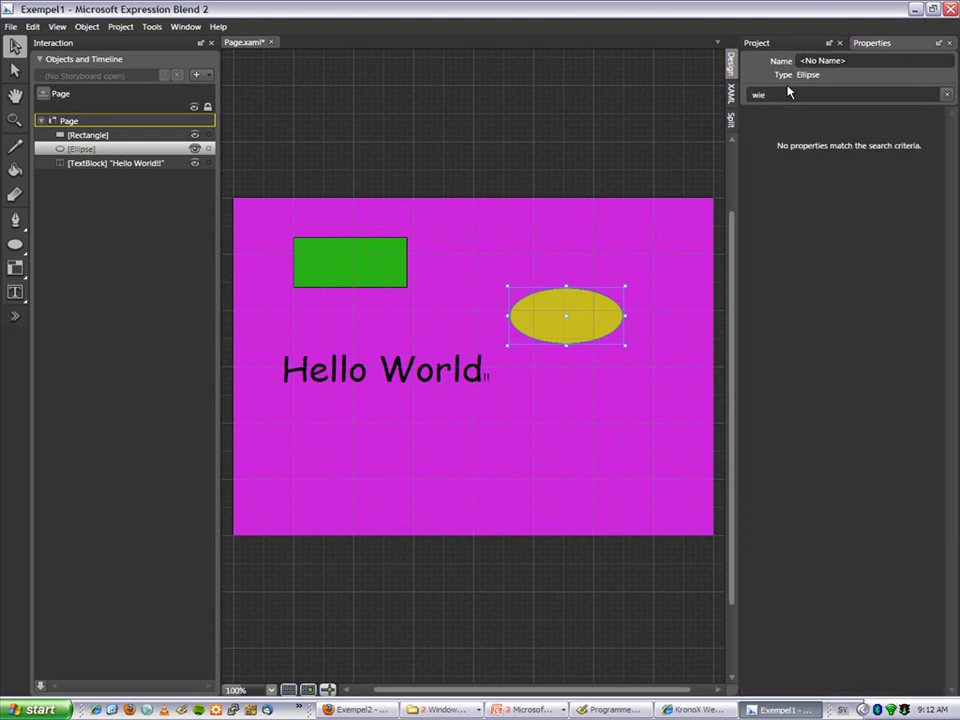
pyautogui.press('BackSpace')
pyautogui.write('d')
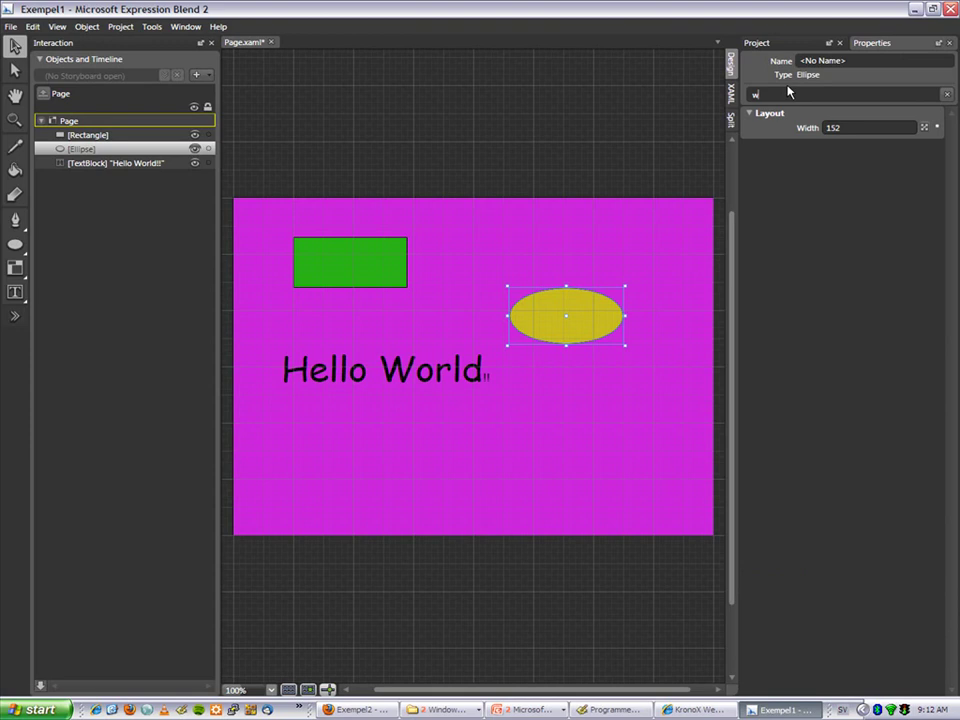
pyautogui.press('BackSpace')
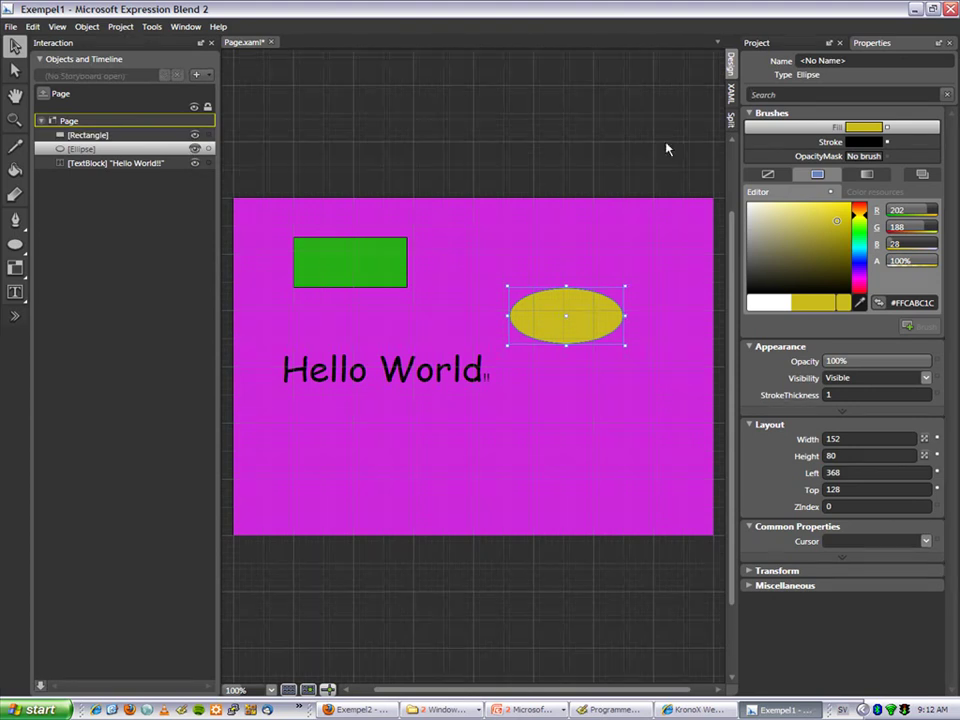
# - Examine the page's XAML markup, including the attributes of the rectangle, ellipse and text block
pyautogui.click(730, 94)
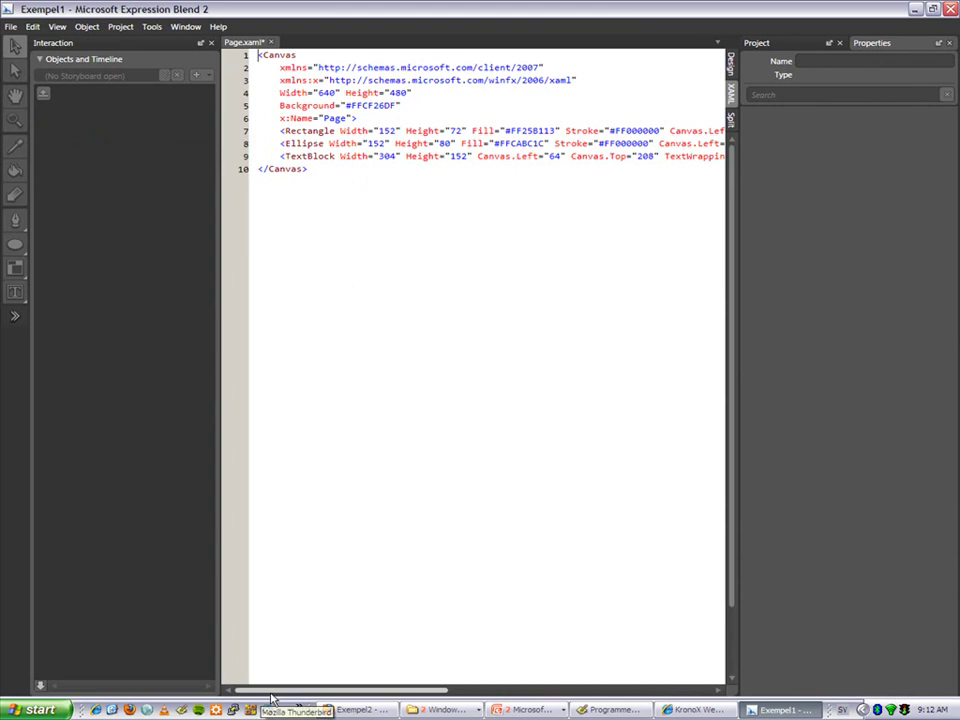
pyautogui.moveTo(271, 691); pyautogui.dragTo(300, 691)
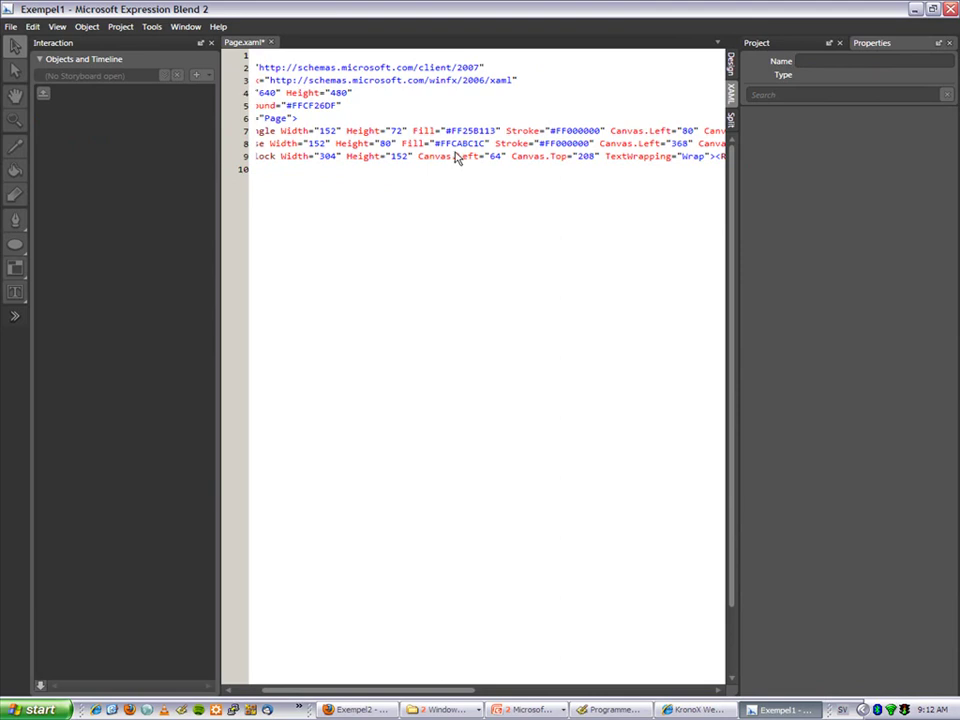
pyautogui.click(543, 157)
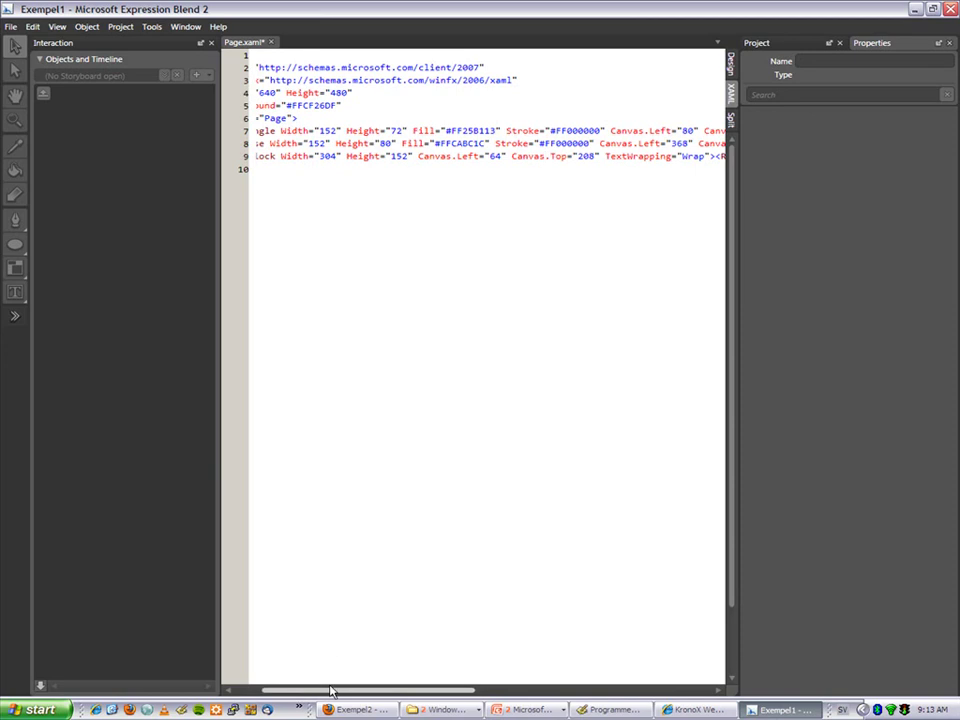
pyautogui.moveTo(330, 692); pyautogui.dragTo(290, 692)
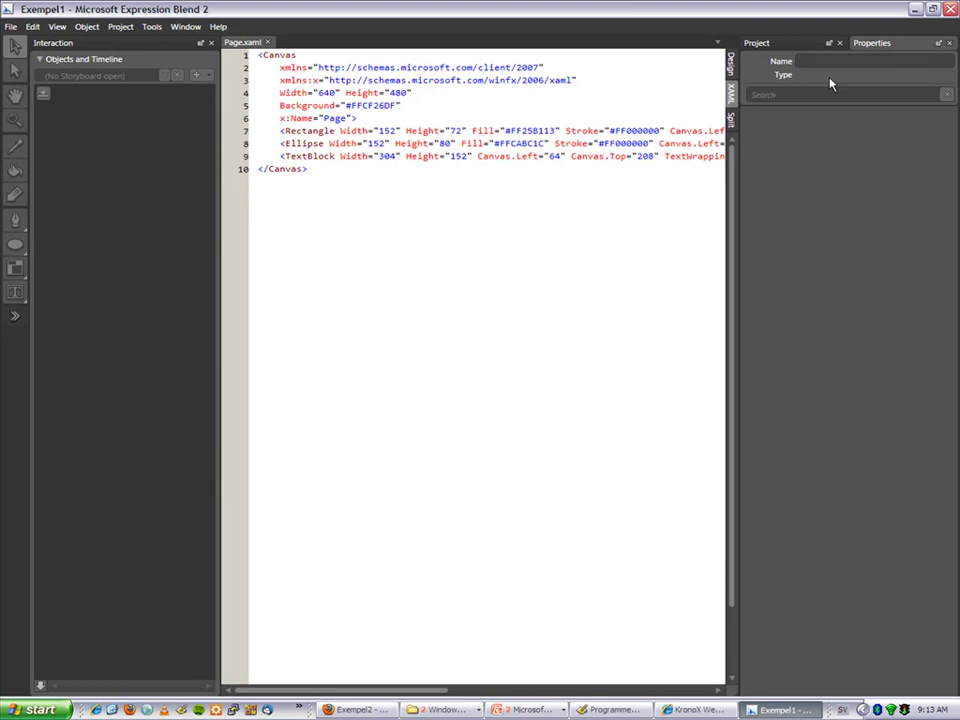
# - Close Expression Blend and launch Microsoft Expression Blend 2 again
pyautogui.click(950, 9)
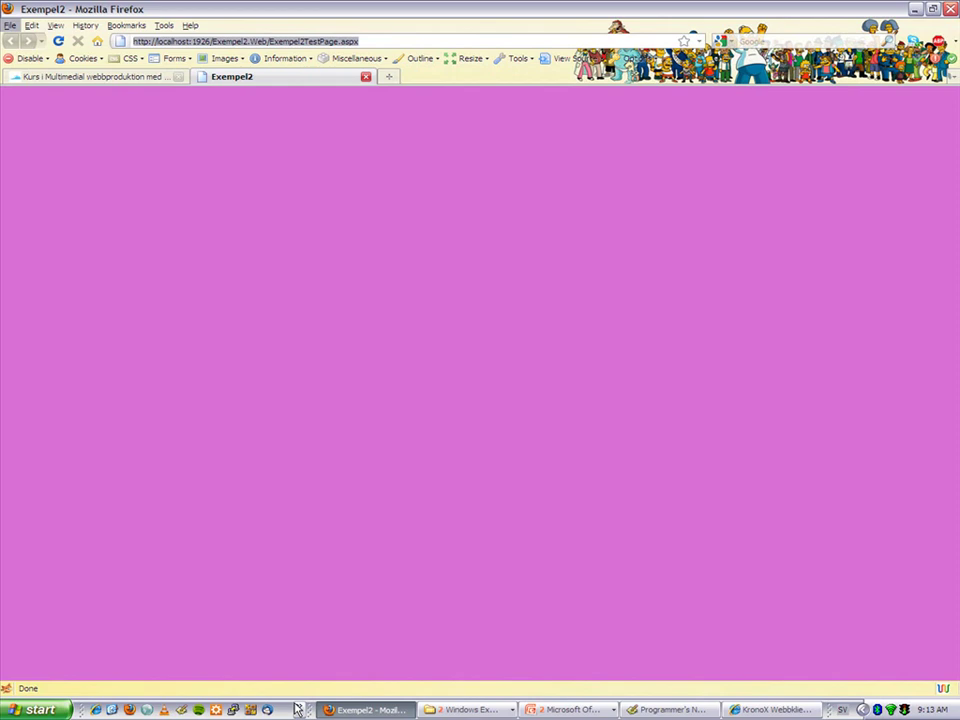
pyautogui.hotkey('alt', 'space')
pyautogui.write('expres')
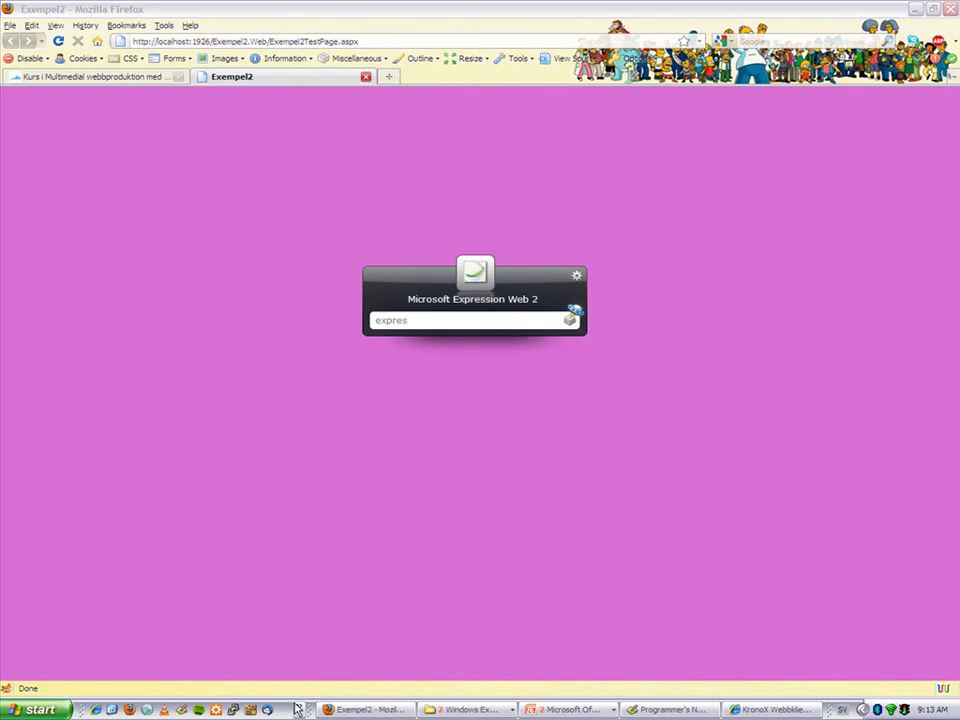
pyautogui.write('sion b')
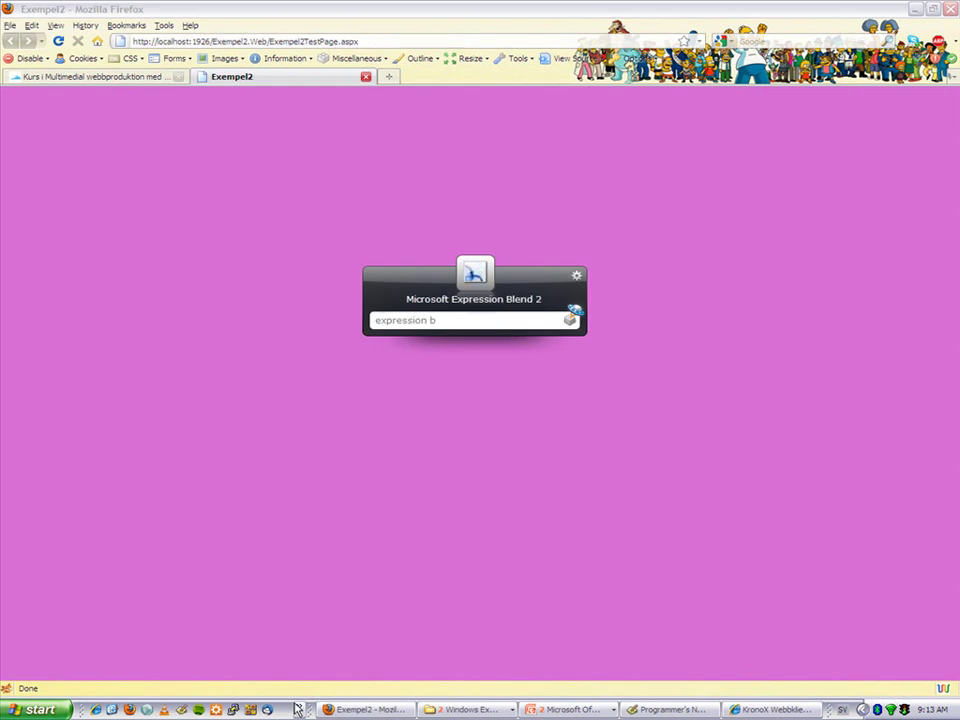
pyautogui.press('Return')
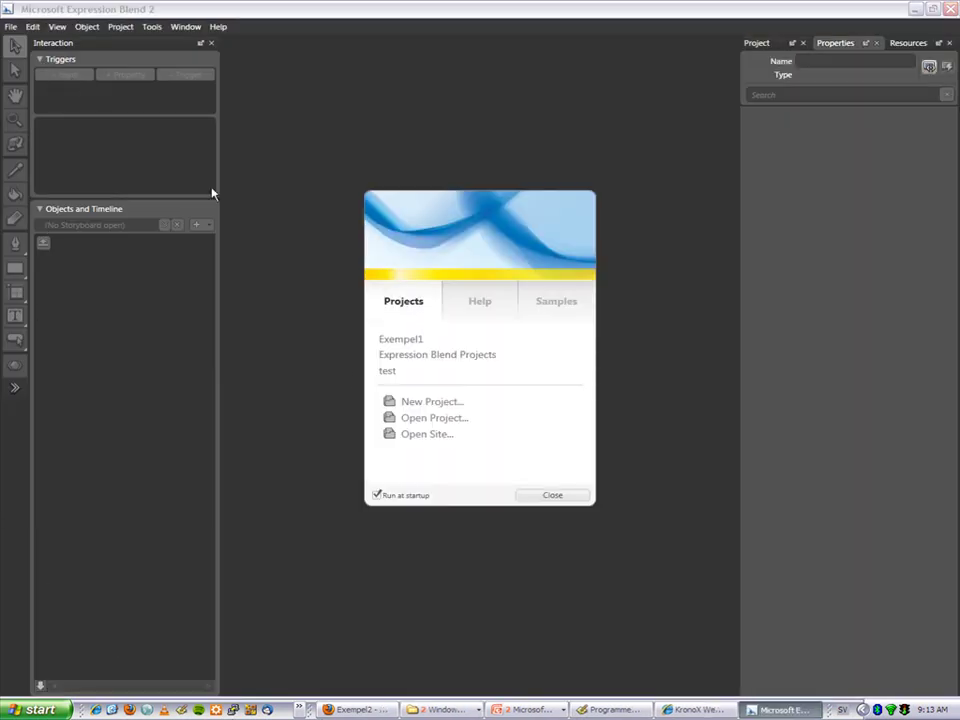
pyautogui.click(408, 425)
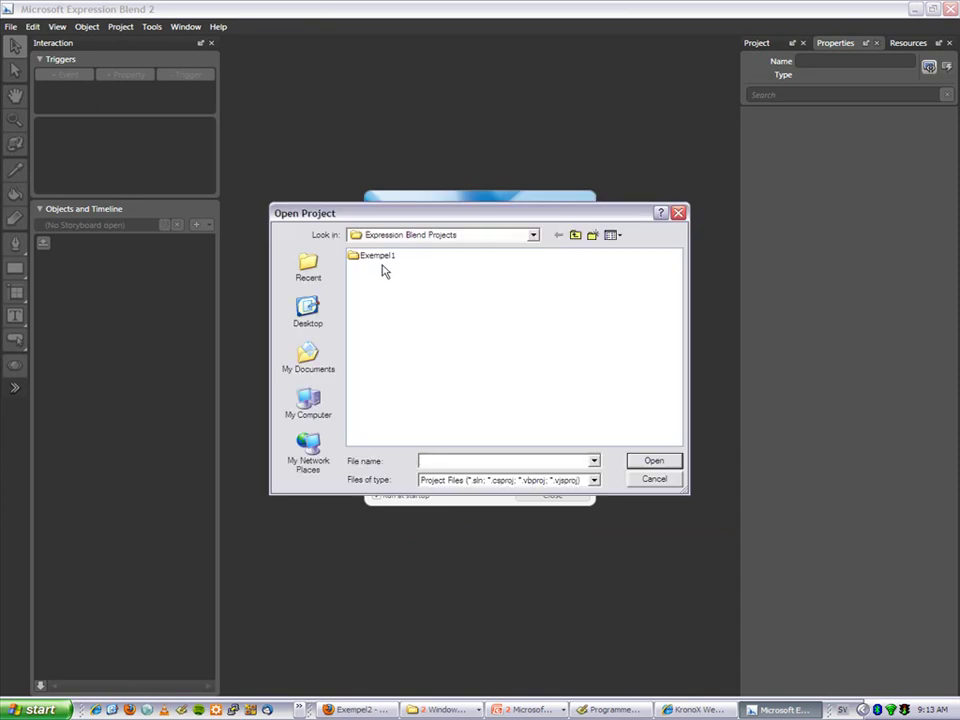
pyautogui.doubleClick(380, 258)
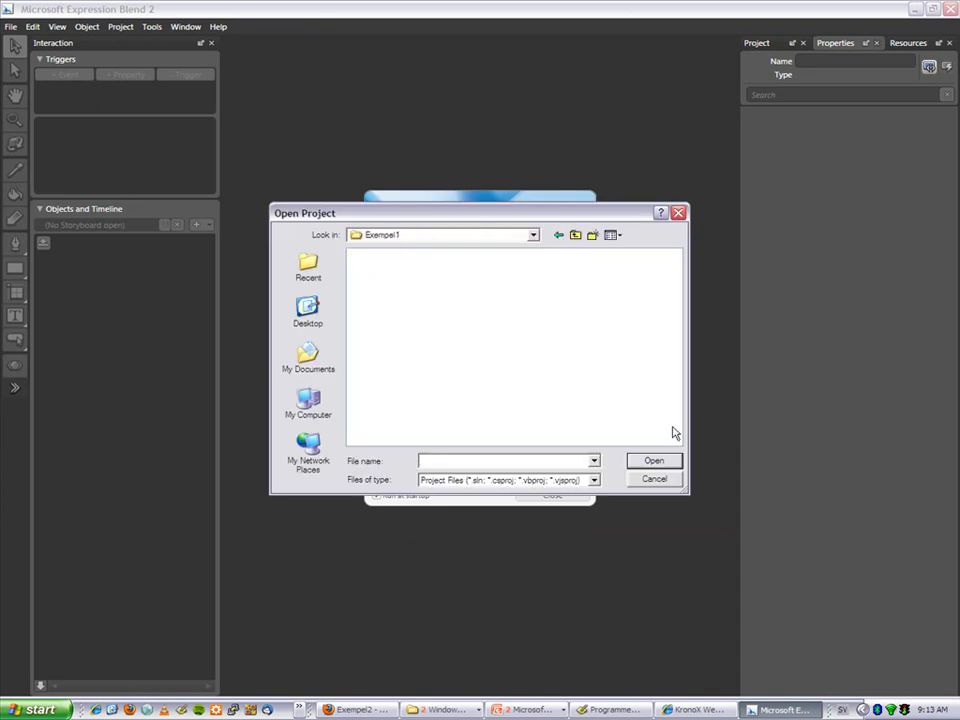
pyautogui.click(740, 506)
pyautogui.click(534, 239)
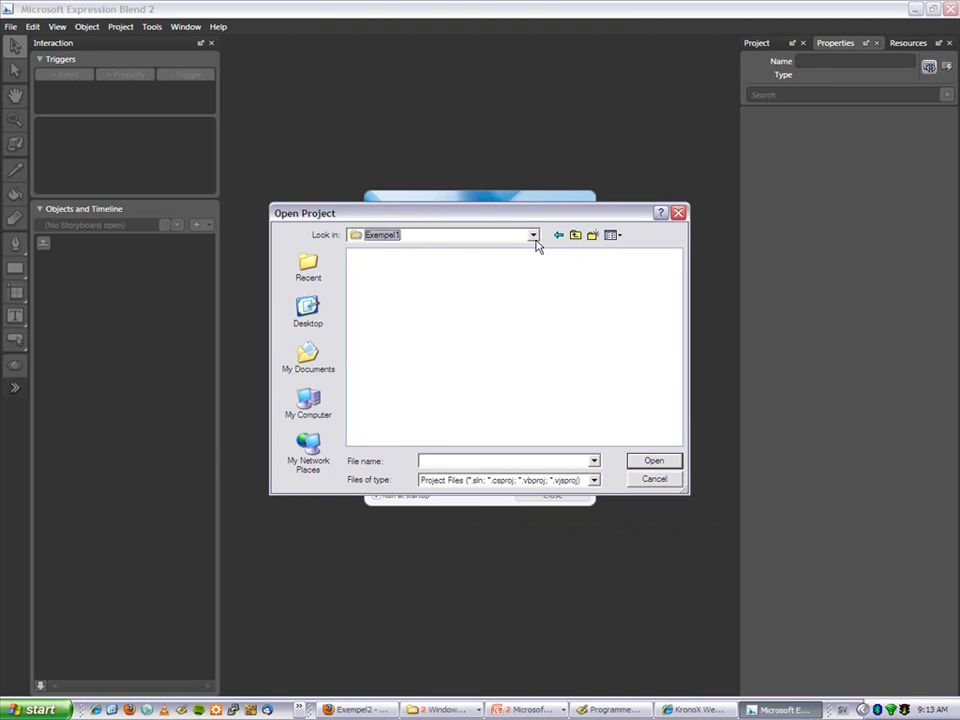
pyautogui.click(534, 236)
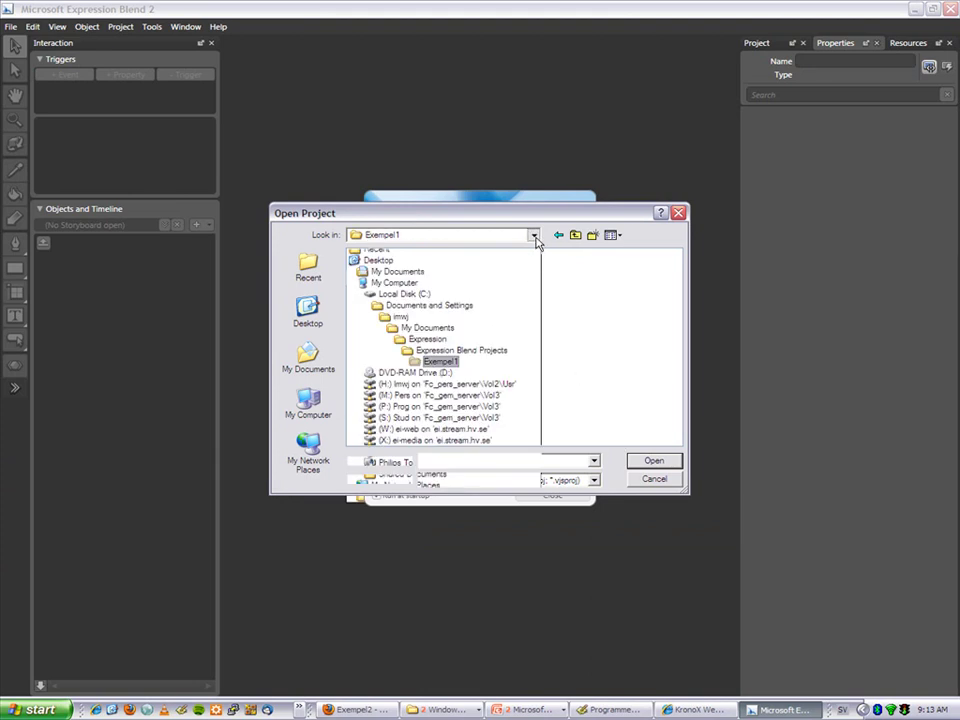
pyautogui.click(507, 362)
pyautogui.click(647, 461)
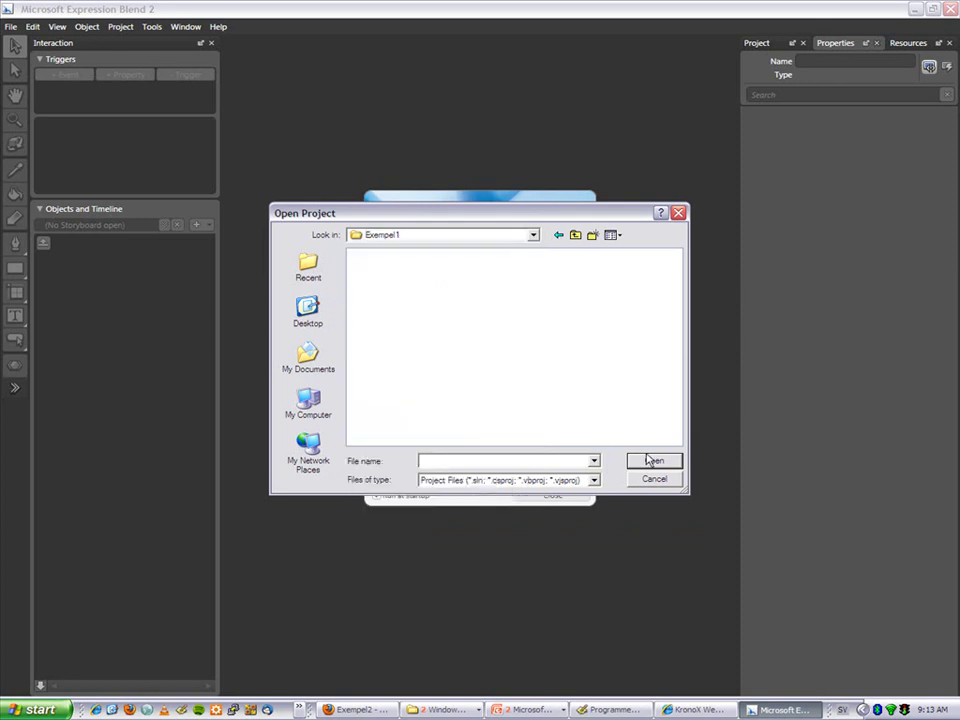
pyautogui.click(650, 482)
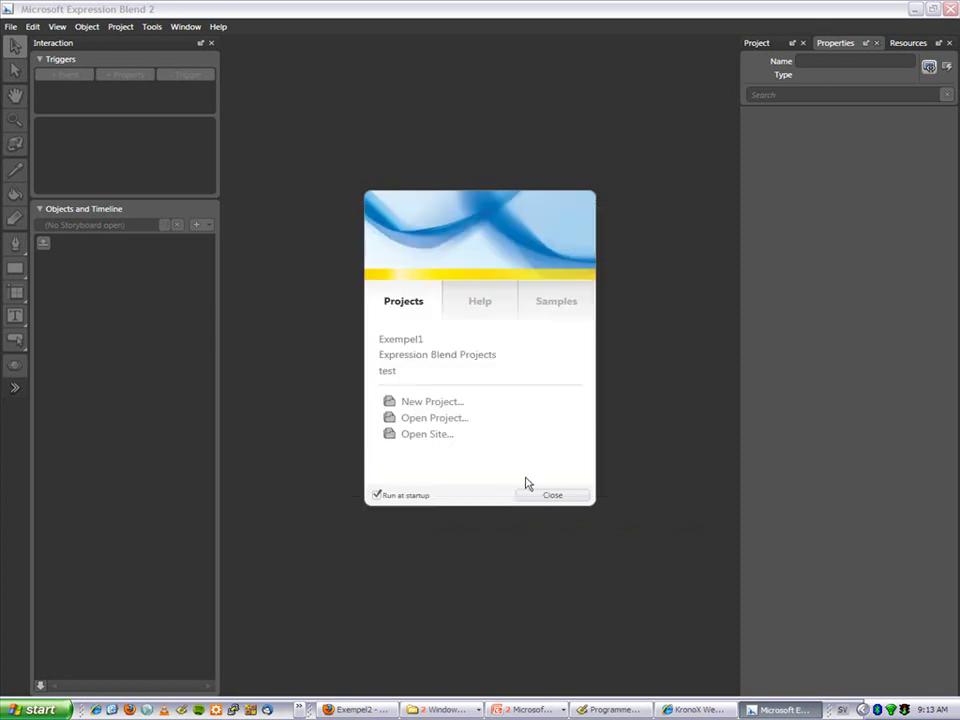
# - Open the Expression Blend Projects folder as a site and run it in the browser
pyautogui.click(455, 440)
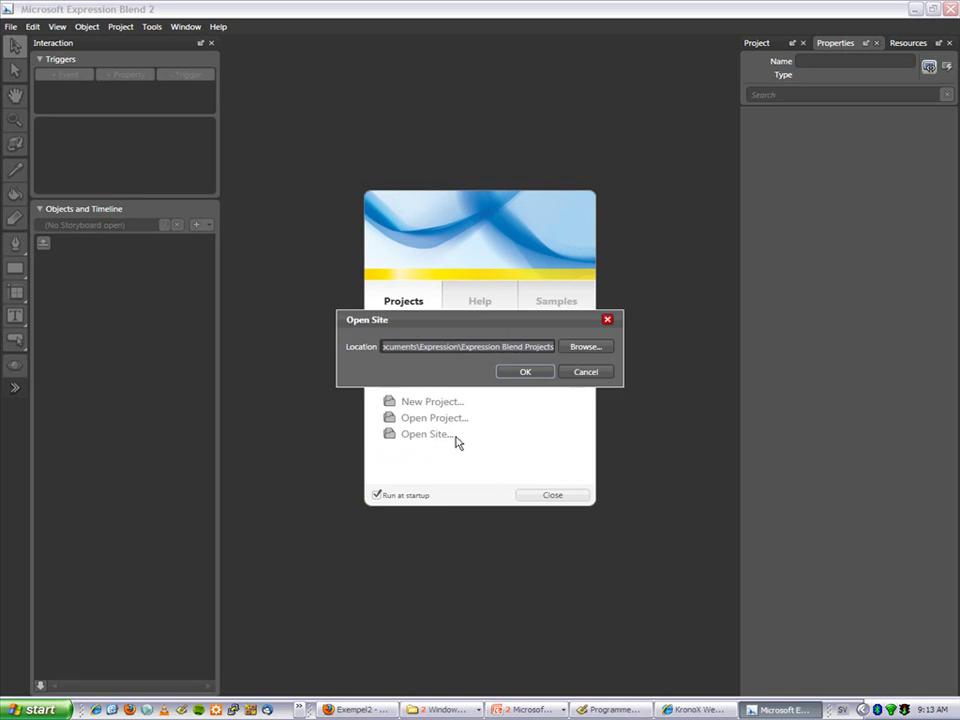
pyautogui.click(518, 372)
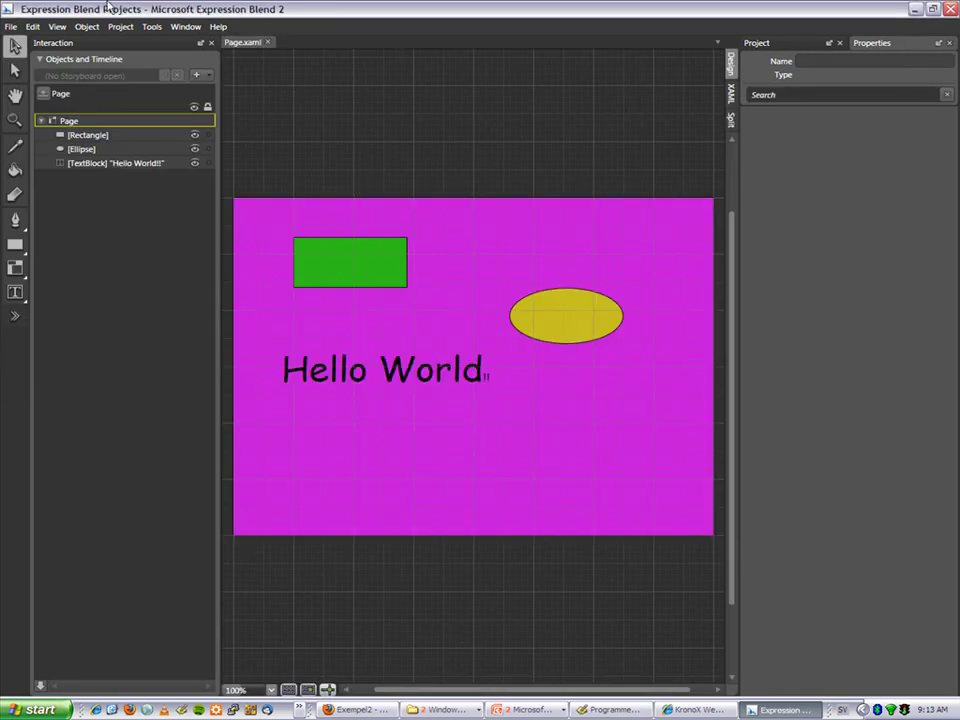
pyautogui.press('F5')
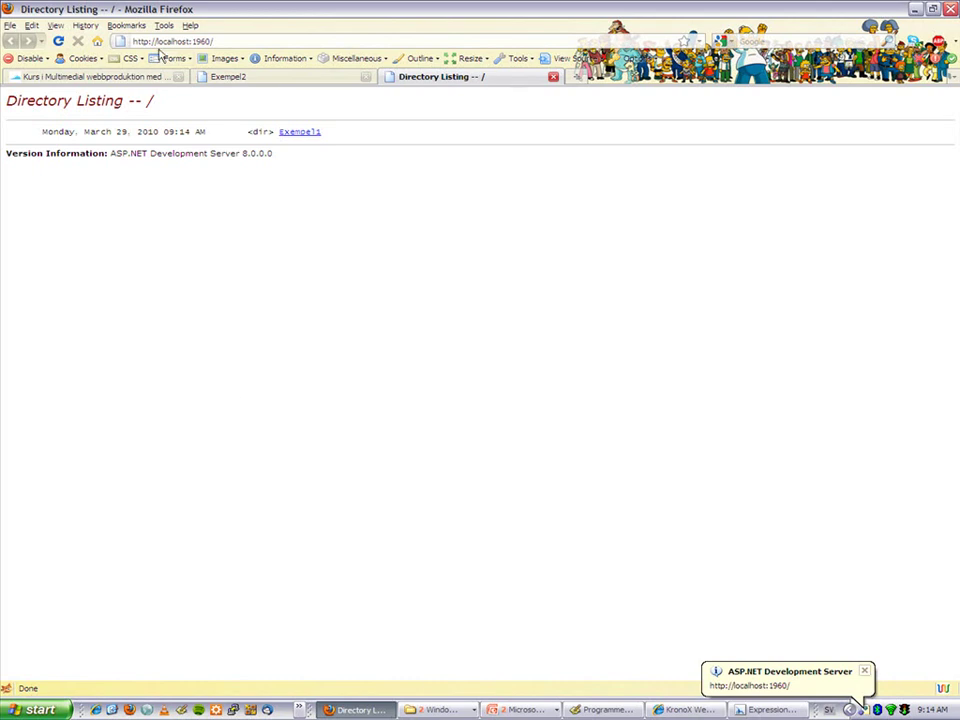
pyautogui.click(167, 44)
pyautogui.click(225, 44)
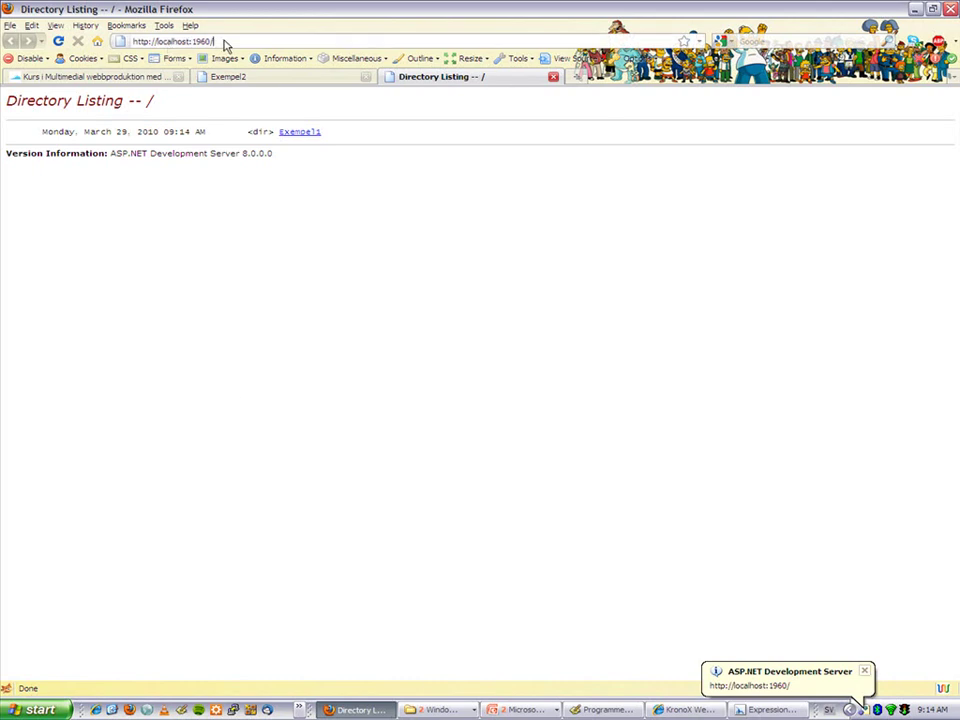
pyautogui.moveTo(225, 44); pyautogui.dragTo(133, 41)
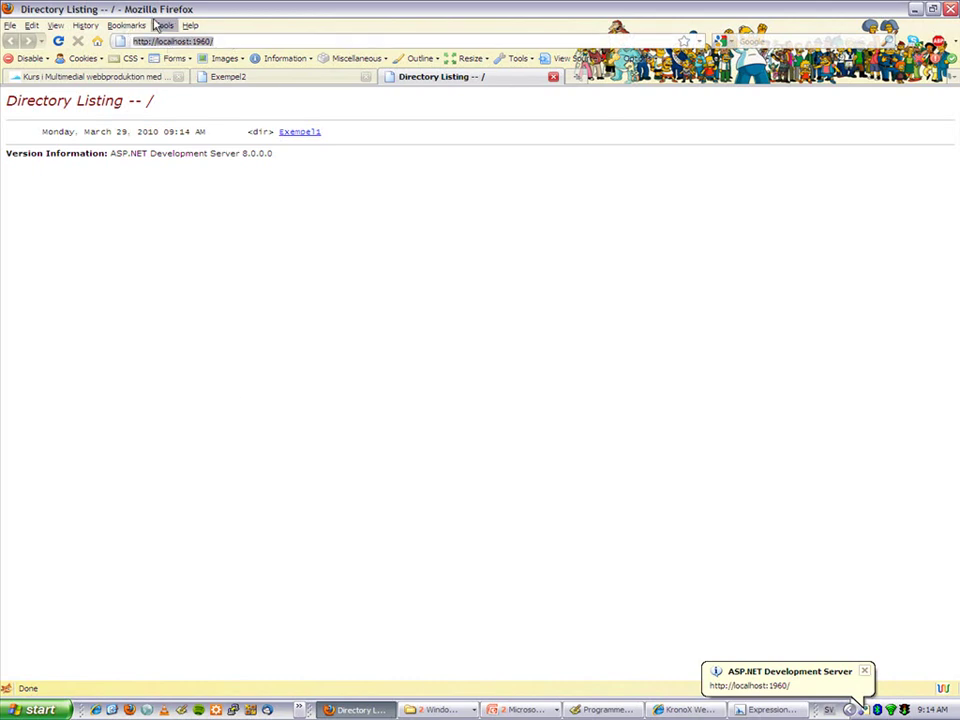
pyautogui.rightClick(157, 25)
pyautogui.click(243, 22)
pyautogui.rightClick(212, 45)
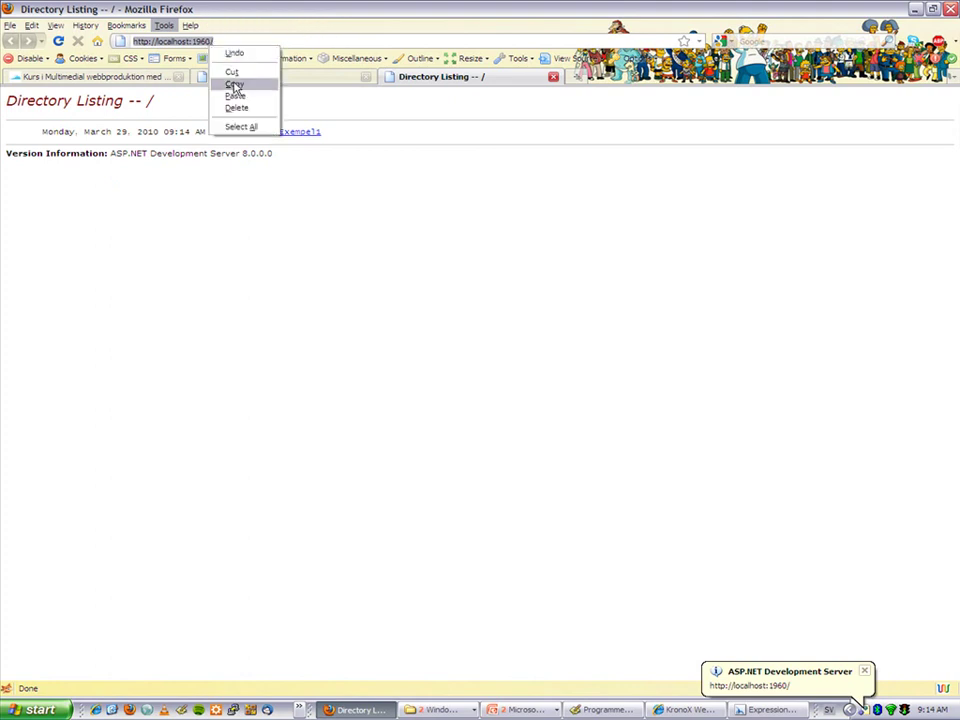
pyautogui.click(235, 84)
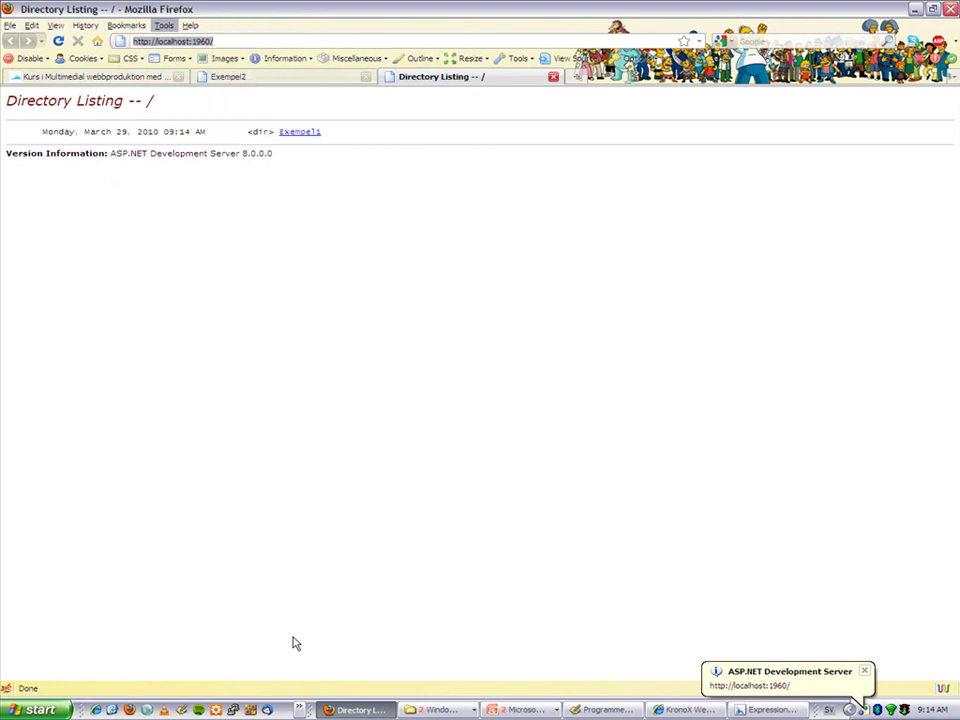
pyautogui.click(97, 708)
pyautogui.click(73, 712)
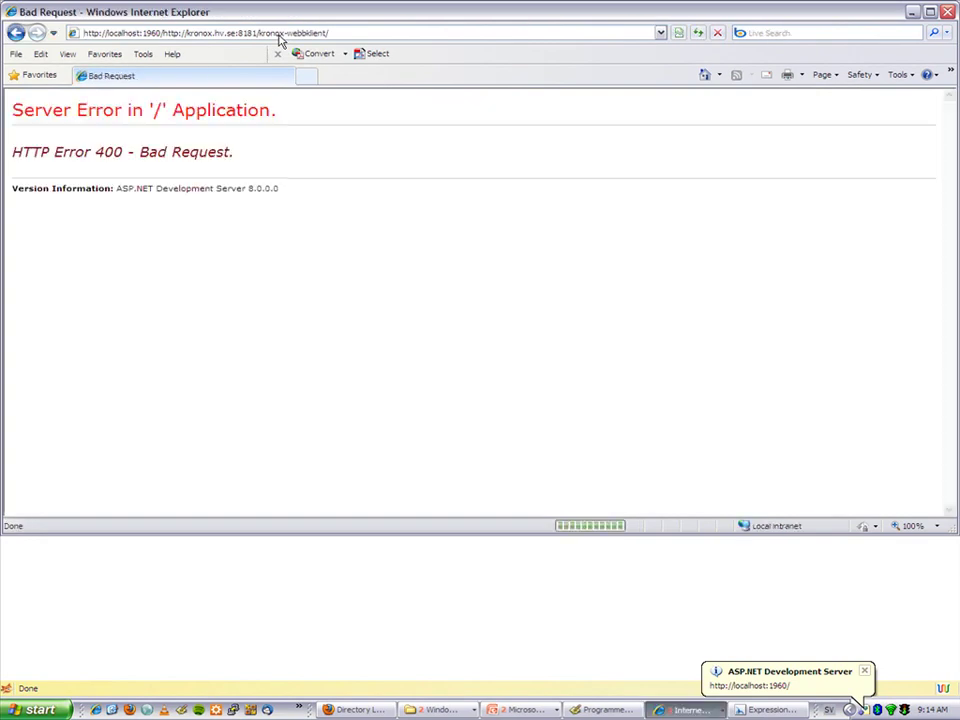
pyautogui.click(281, 33)
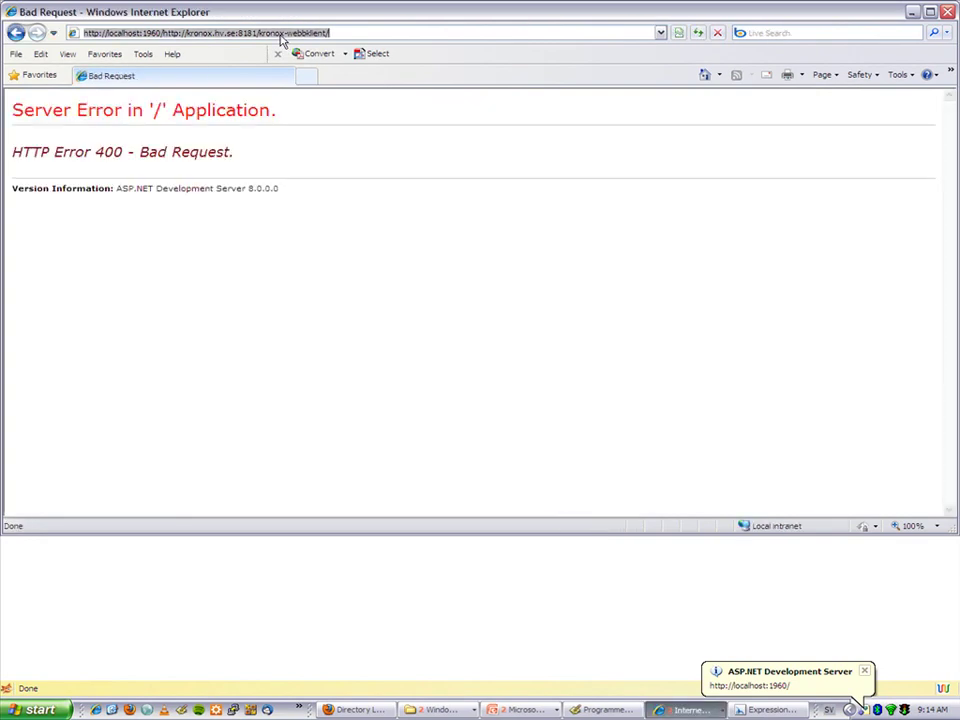
pyautogui.press('BackSpace')
pyautogui.press('Return')
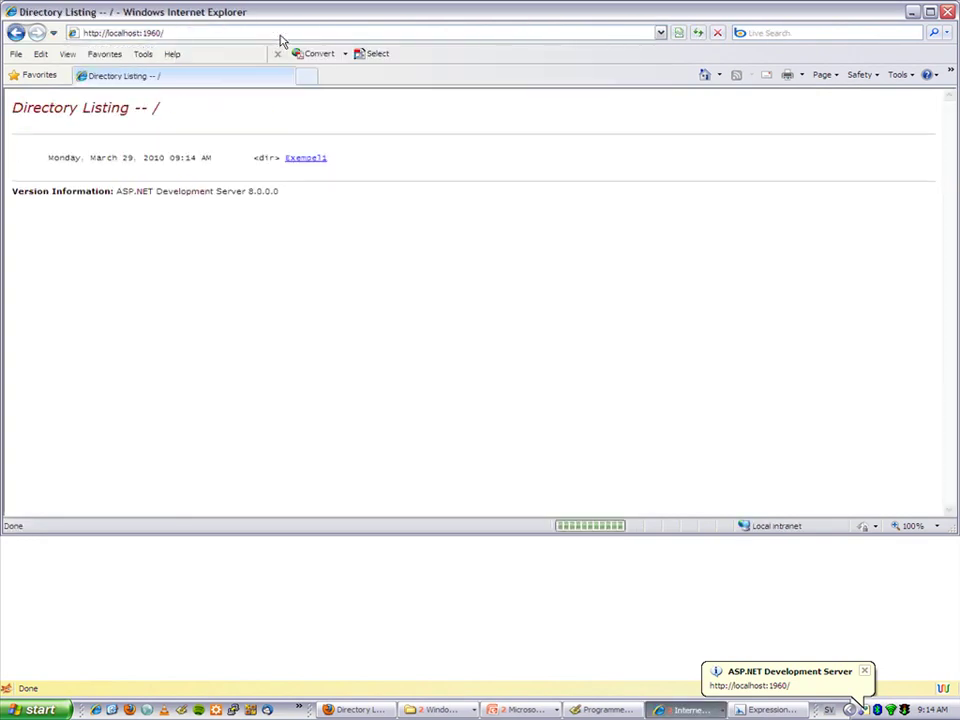
# - Open the Exempel1 directory in Internet Explorer to check the rendered page, and close the browser window
pyautogui.click(304, 157)
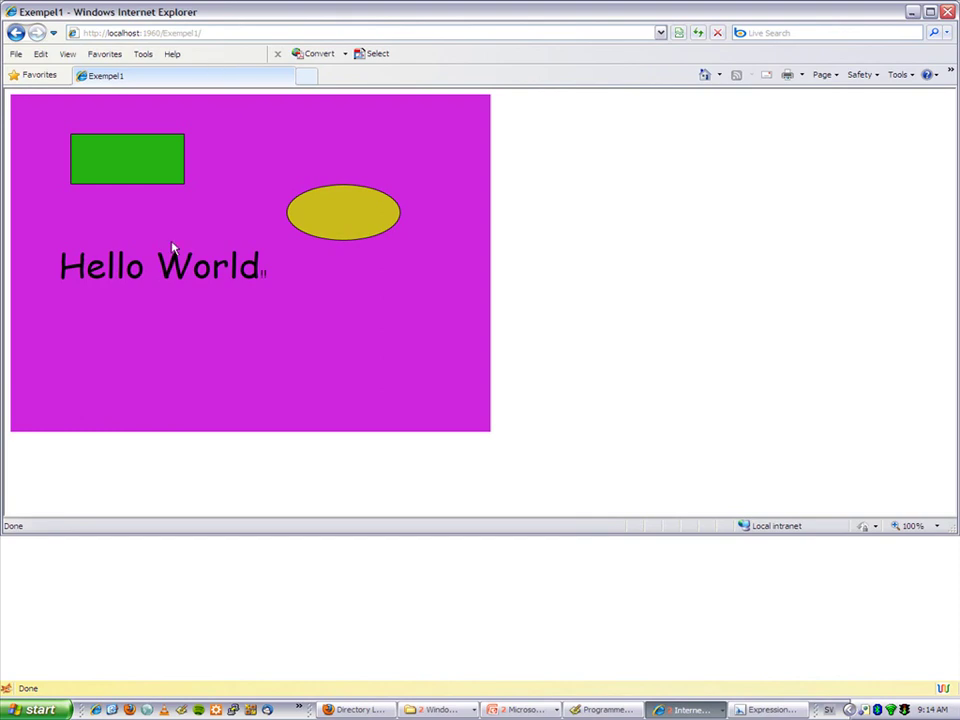
pyautogui.rightClick(355, 312)
pyautogui.click(587, 282)
pyautogui.click(948, 11)
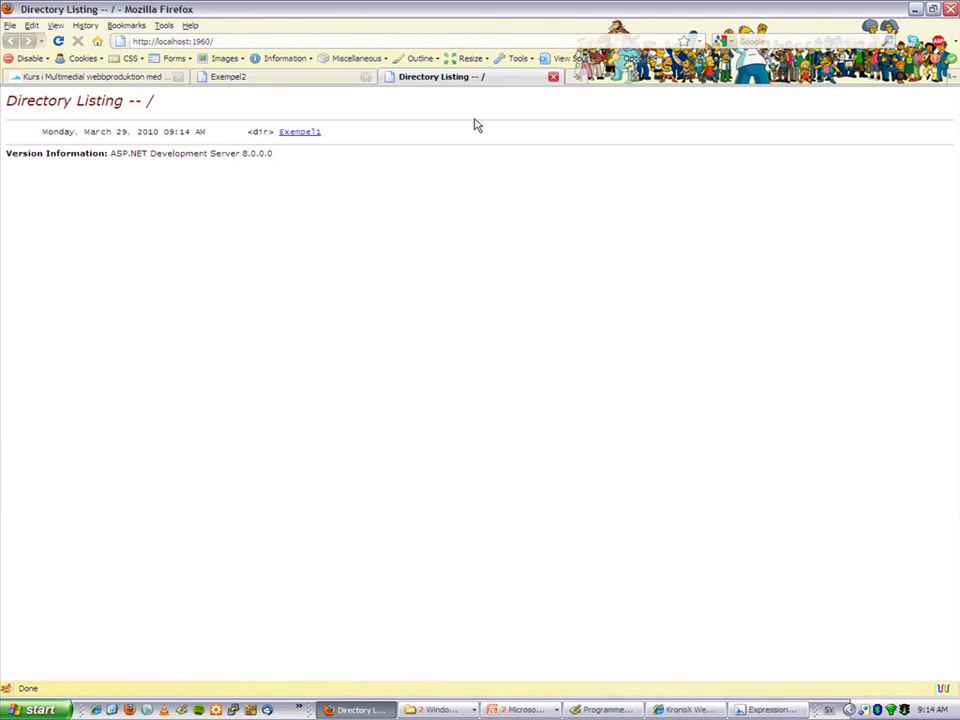
# - Open the Exempel1 directory in Firefox to test the page, and close the Exempel1 and Exempel2 tabs
pyautogui.click(316, 137)
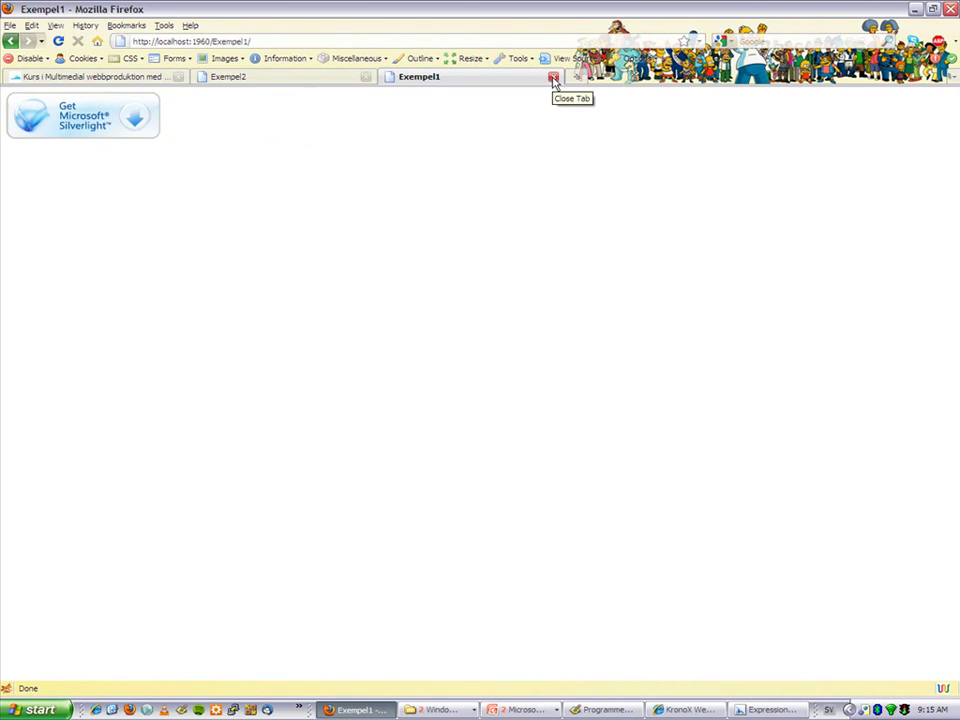
pyautogui.click(553, 80)
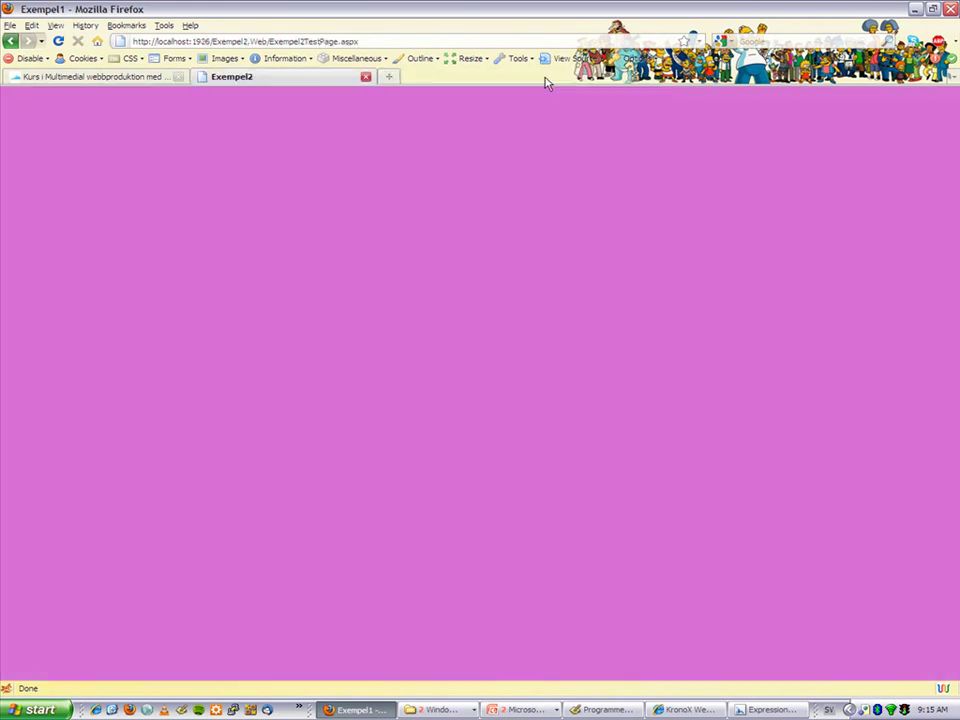
pyautogui.click(365, 77)
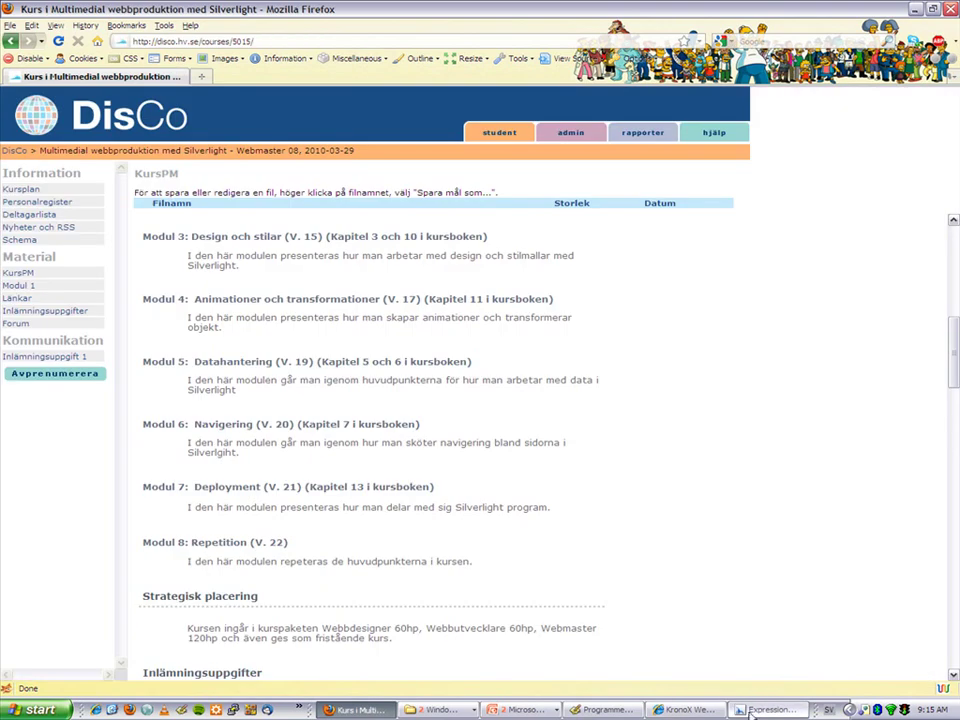
# - Switch to Expression Blend, show Page.xaml in split design and XAML view, and close the program
pyautogui.click(760, 711)
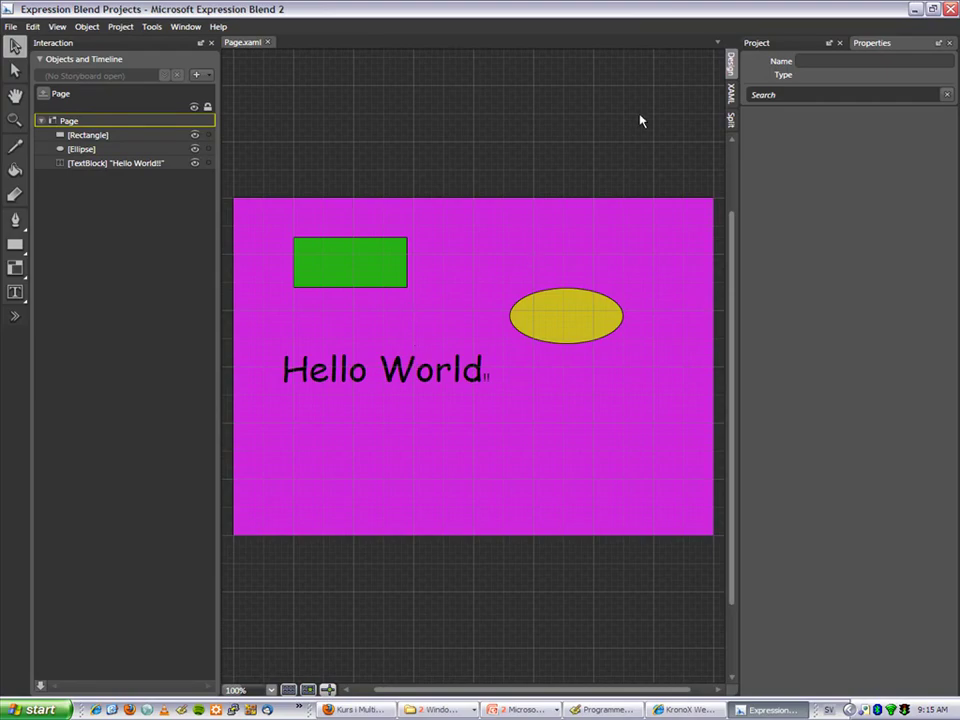
pyautogui.click(730, 120)
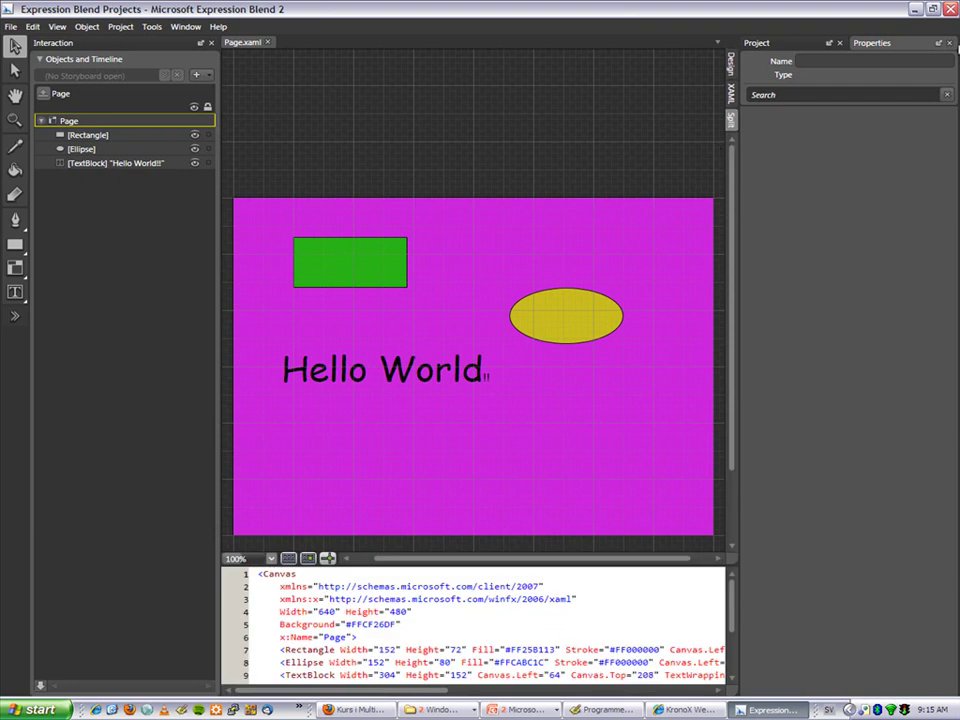
pyautogui.click(952, 12)
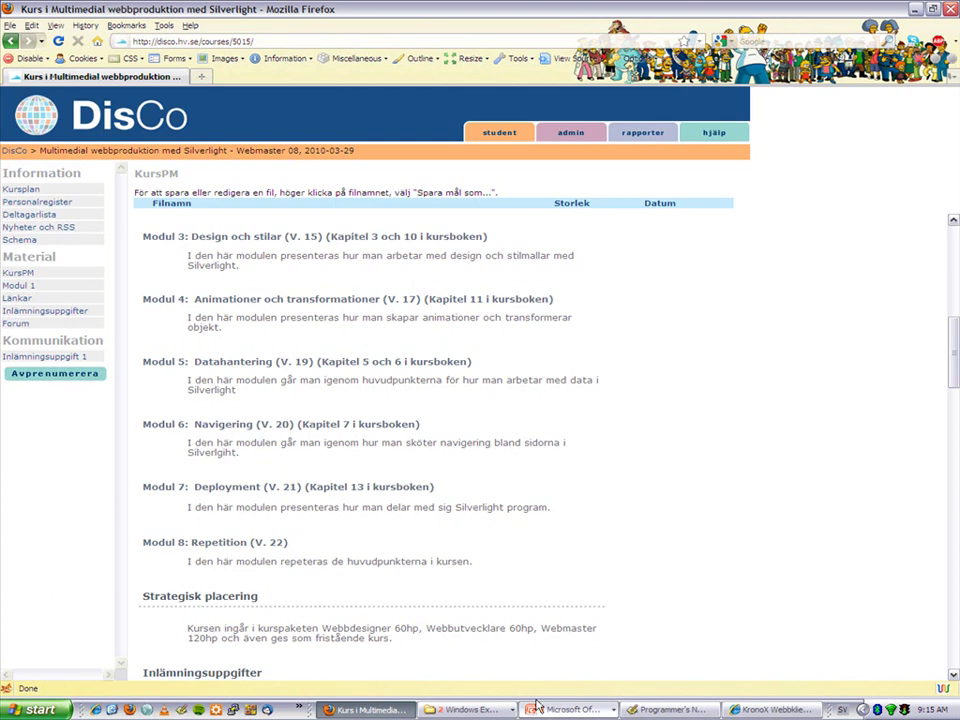
# - Switch to the Exempel1 folder window in Windows Explorer
pyautogui.click(491, 709)
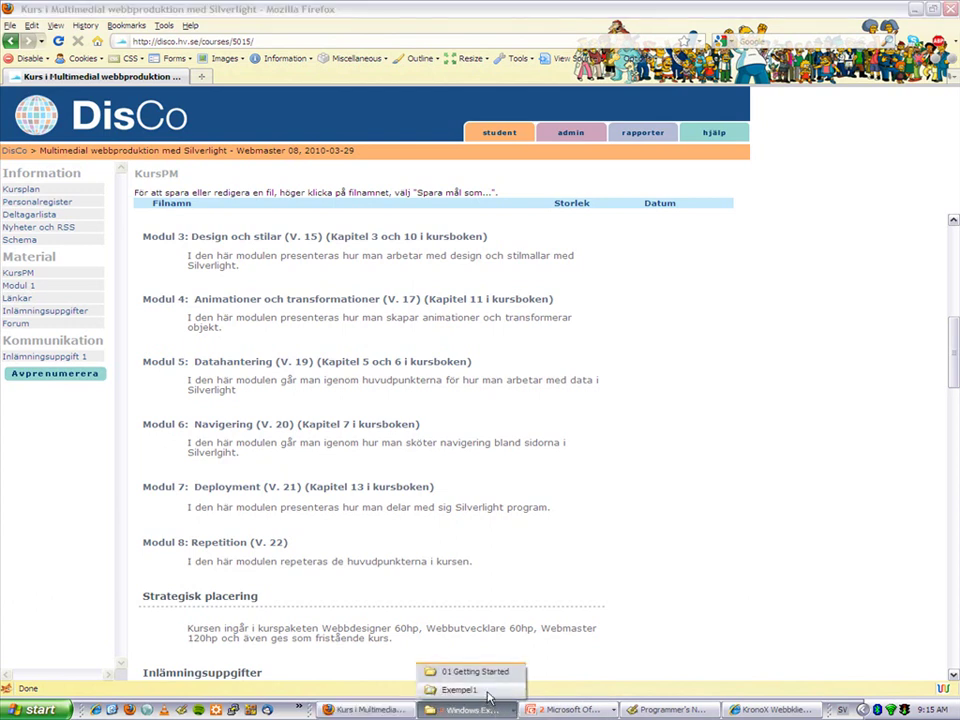